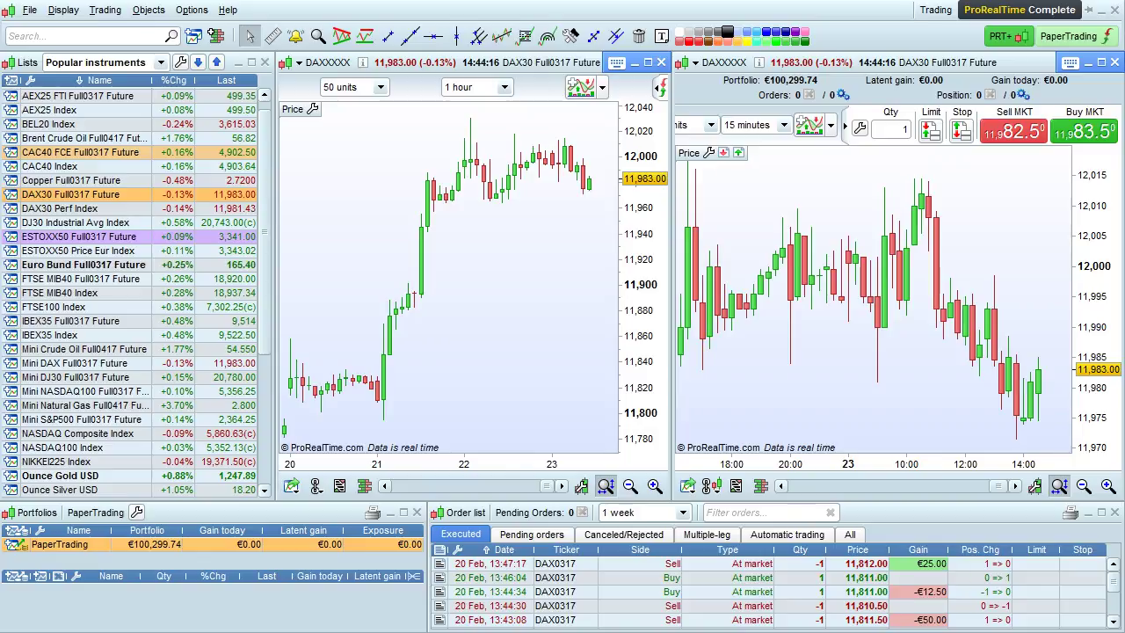
Open the Shortcuts settings from the Options menu
{"action": "left_click", "coordinate": [196, 8]}
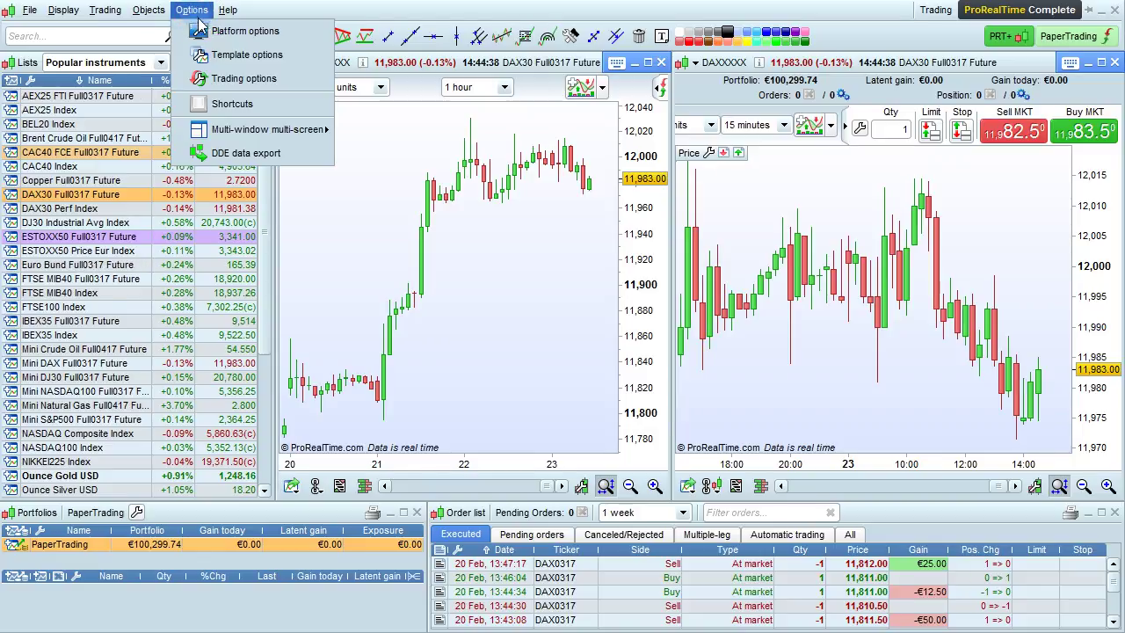
{"action": "left_click", "coordinate": [280, 105]}
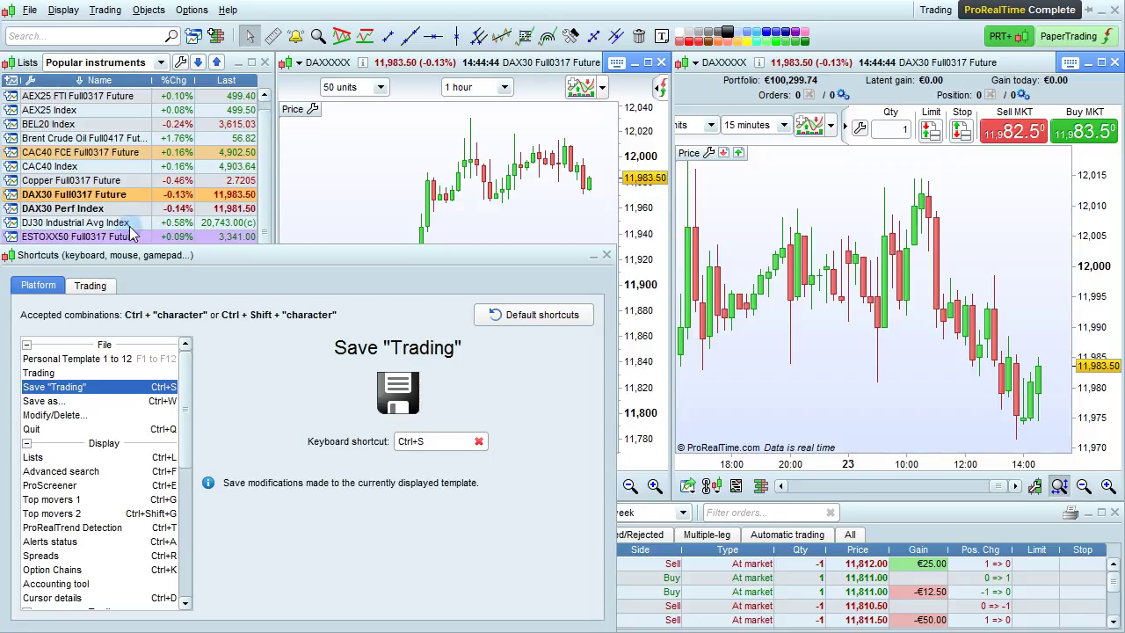
{"action": "left_click", "coordinate": [91, 288]}
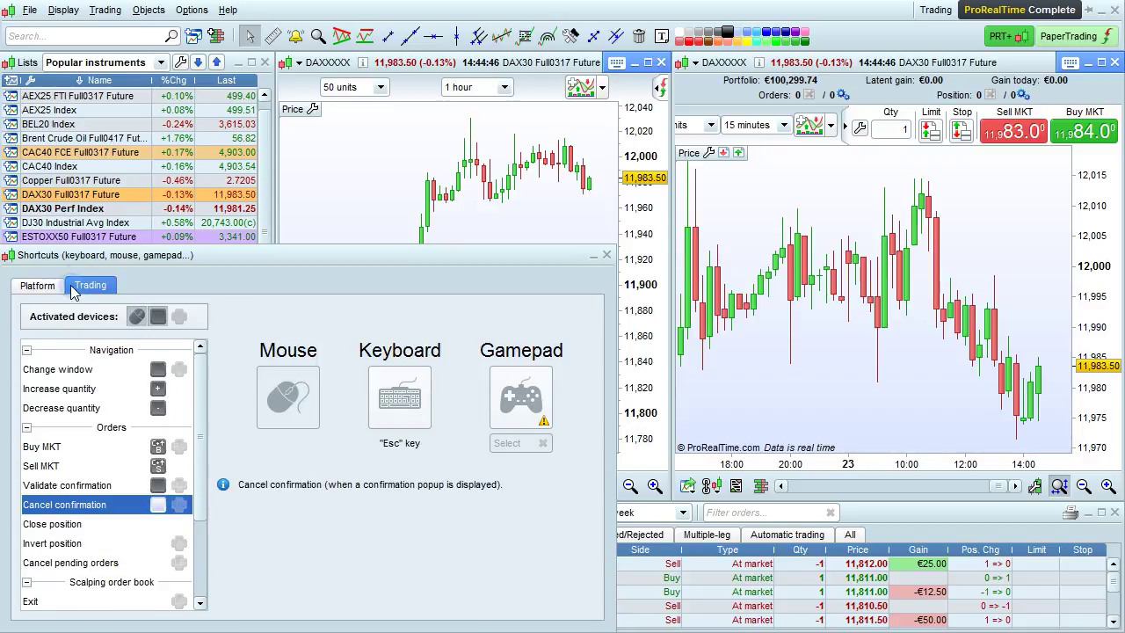
{"action": "left_click", "coordinate": [40, 288]}
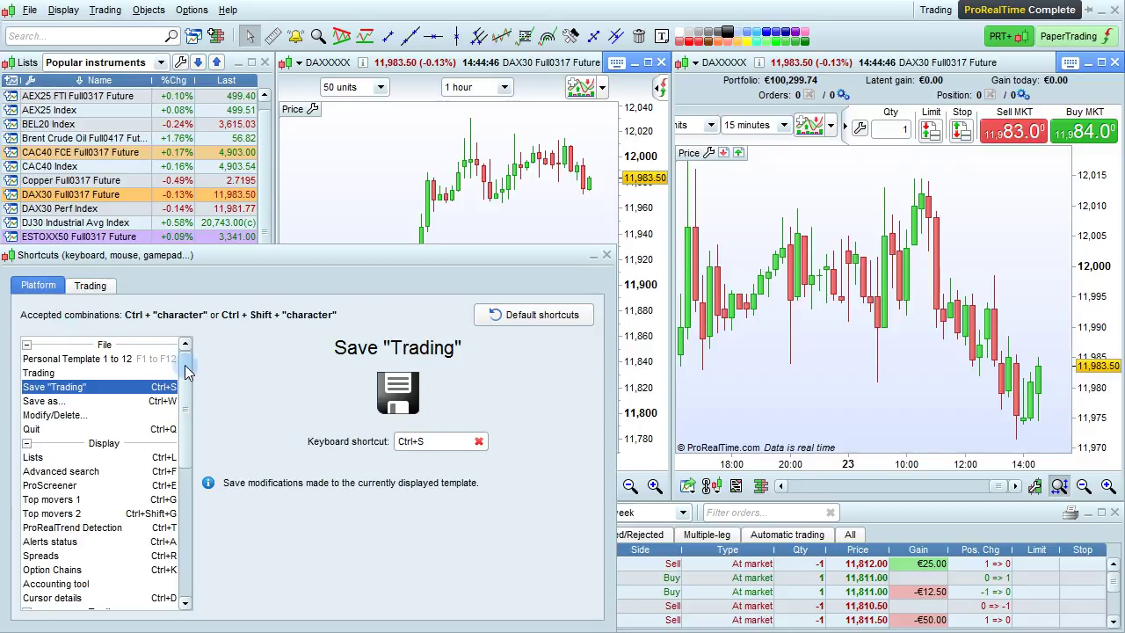
{"action": "left_click_drag", "start_coordinate": [180, 374], "coordinate": [167, 492]}
{"action": "scroll", "coordinate": [167, 492], "scroll_direction": "down", "scroll_amount": 1}
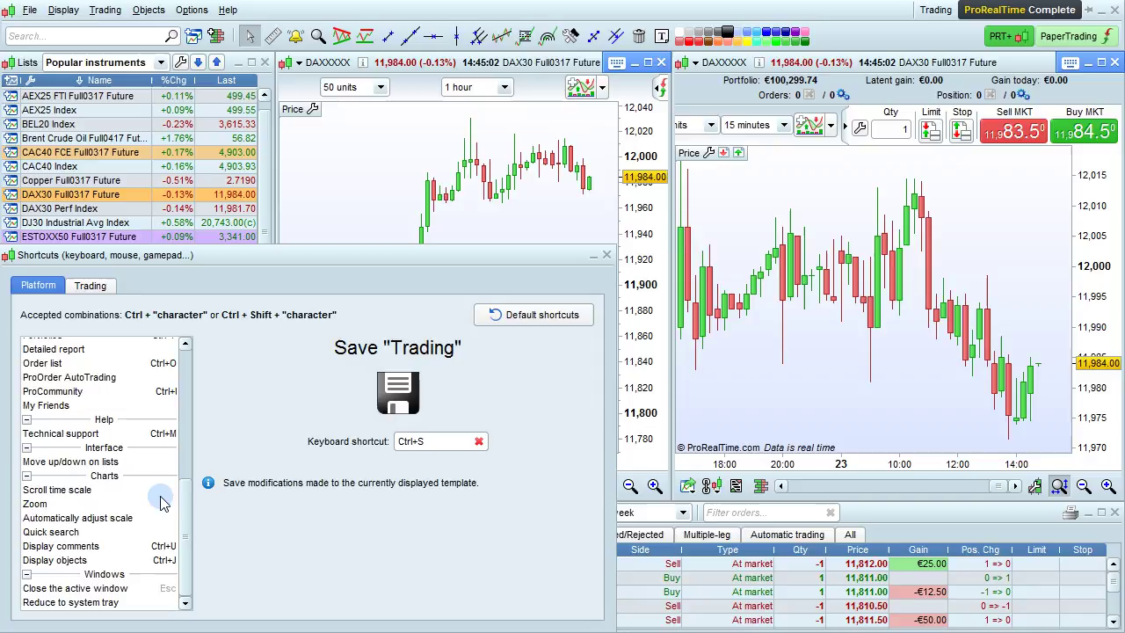
{"action": "left_click", "coordinate": [112, 463]}
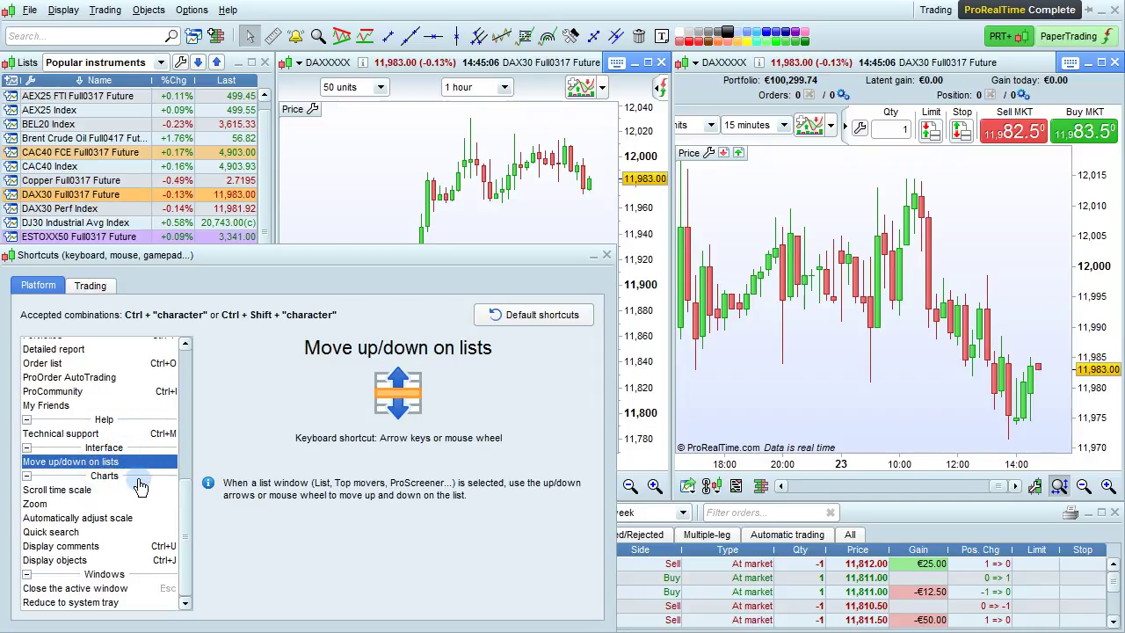
{"action": "left_click", "coordinate": [99, 590]}
{"action": "left_click_drag", "start_coordinate": [181, 537], "coordinate": [175, 371]}
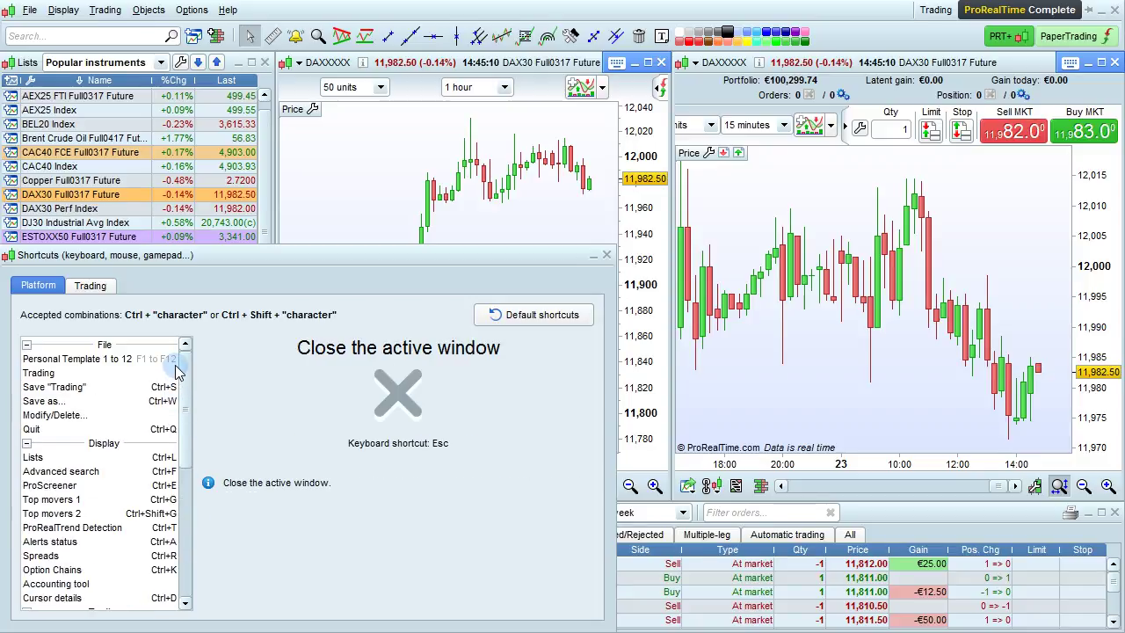
Clear the Ctrl+L keyboard shortcut from the Lists entry so its field is empty
{"action": "left_click", "coordinate": [72, 457]}
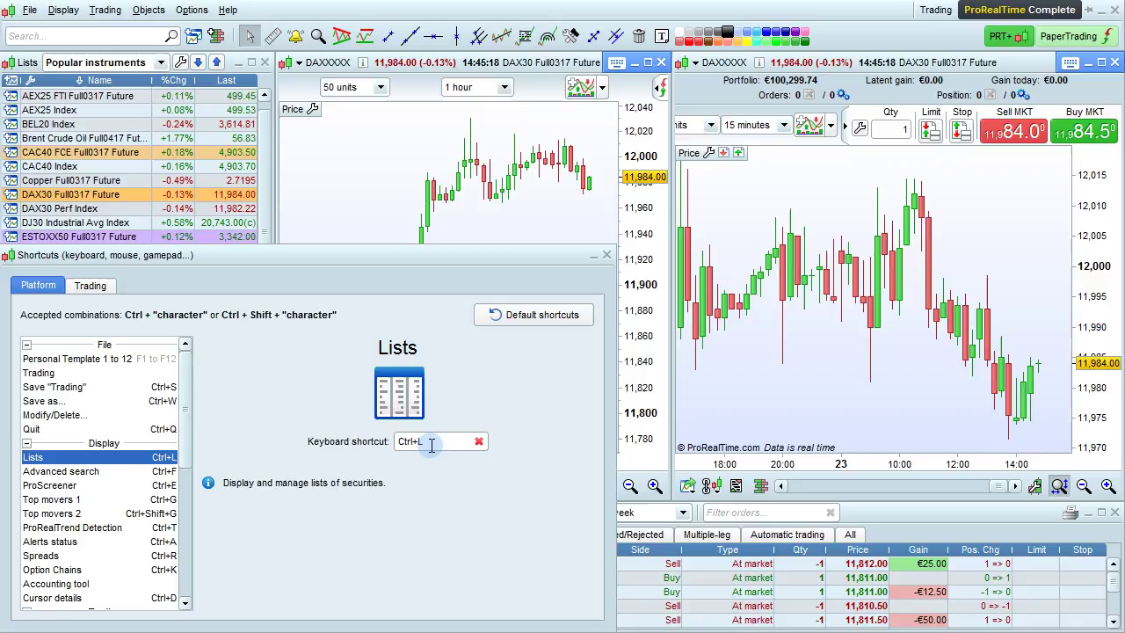
{"action": "left_click", "coordinate": [145, 460]}
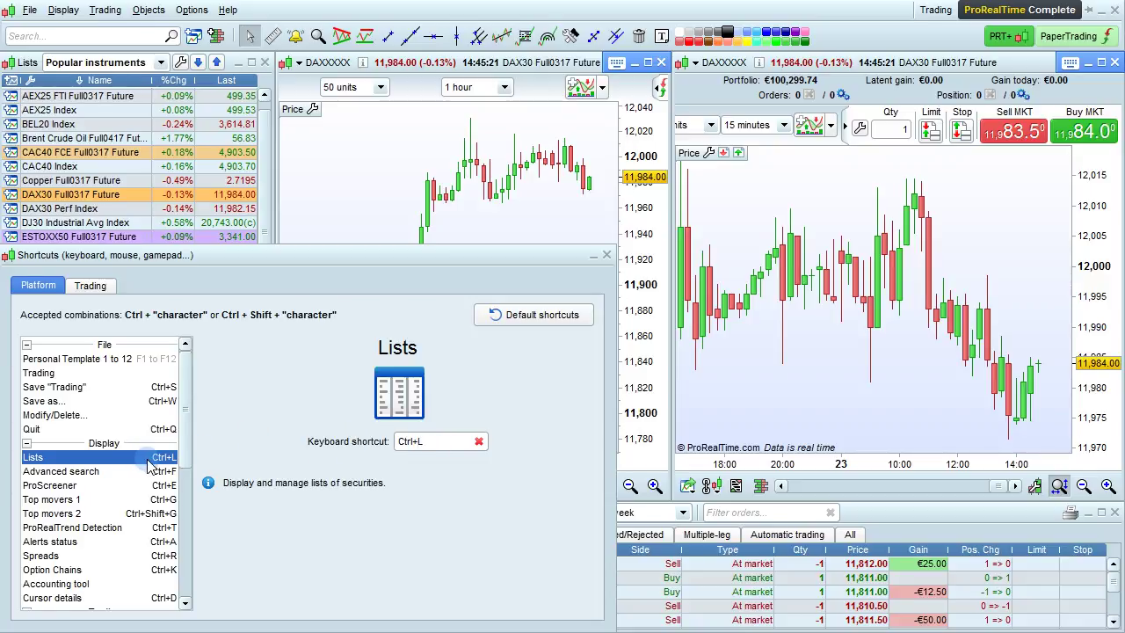
{"action": "left_click", "coordinate": [448, 440]}
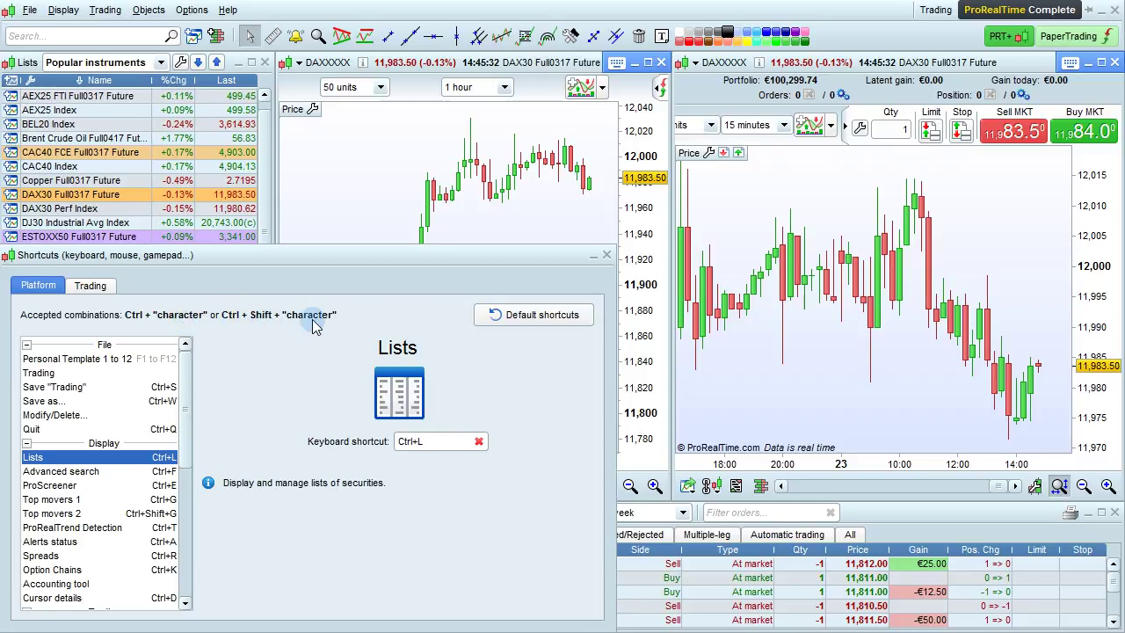
{"action": "left_click", "coordinate": [479, 443]}
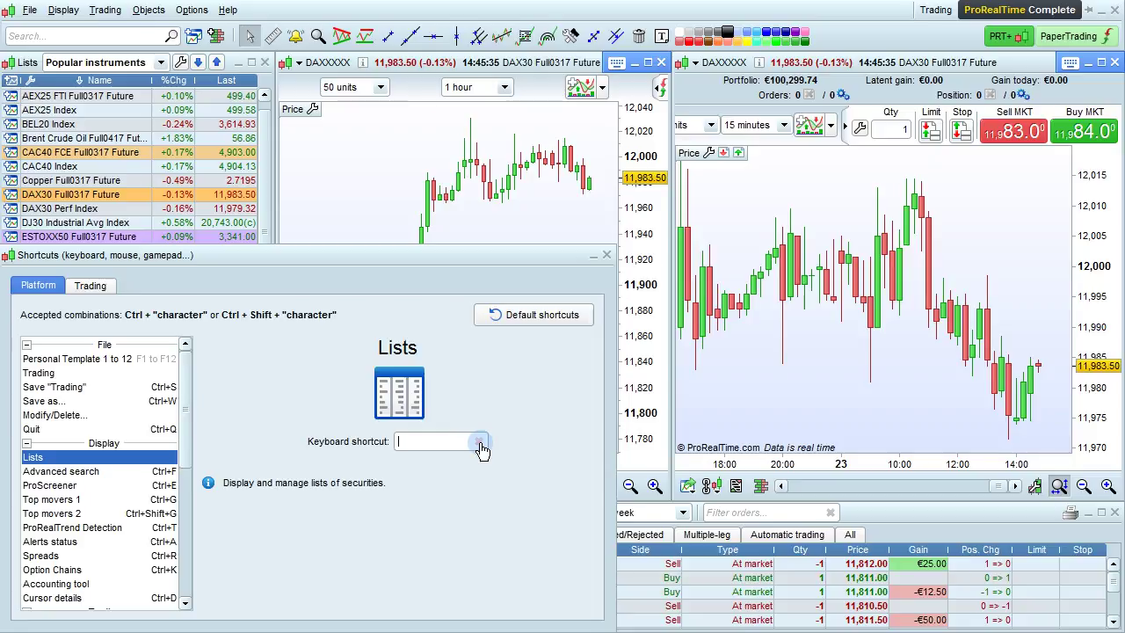
Reset all platform shortcuts to defaults, restoring Ctrl+L, then view Personal Template 1 to 12
{"action": "left_click", "coordinate": [536, 319]}
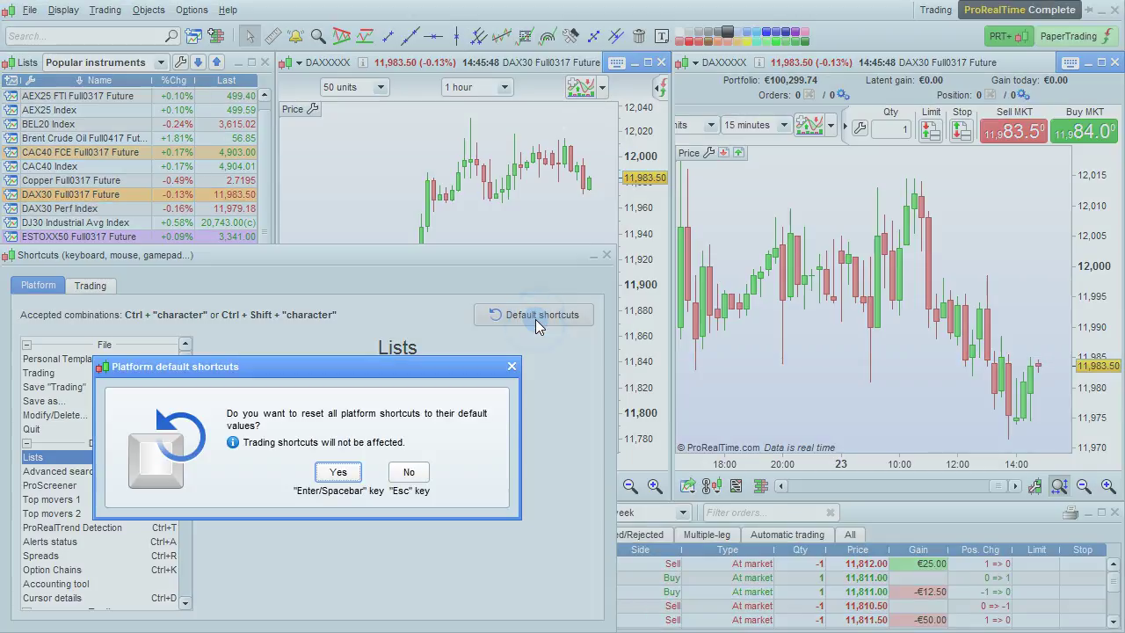
{"action": "left_click", "coordinate": [339, 473]}
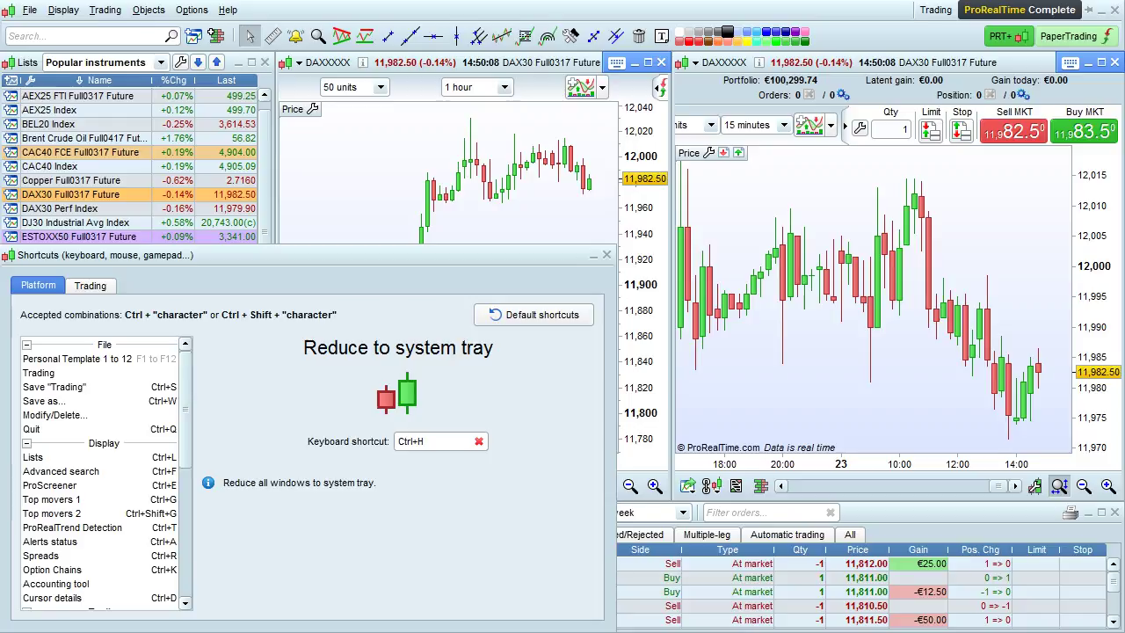
{"action": "left_click", "coordinate": [75, 360]}
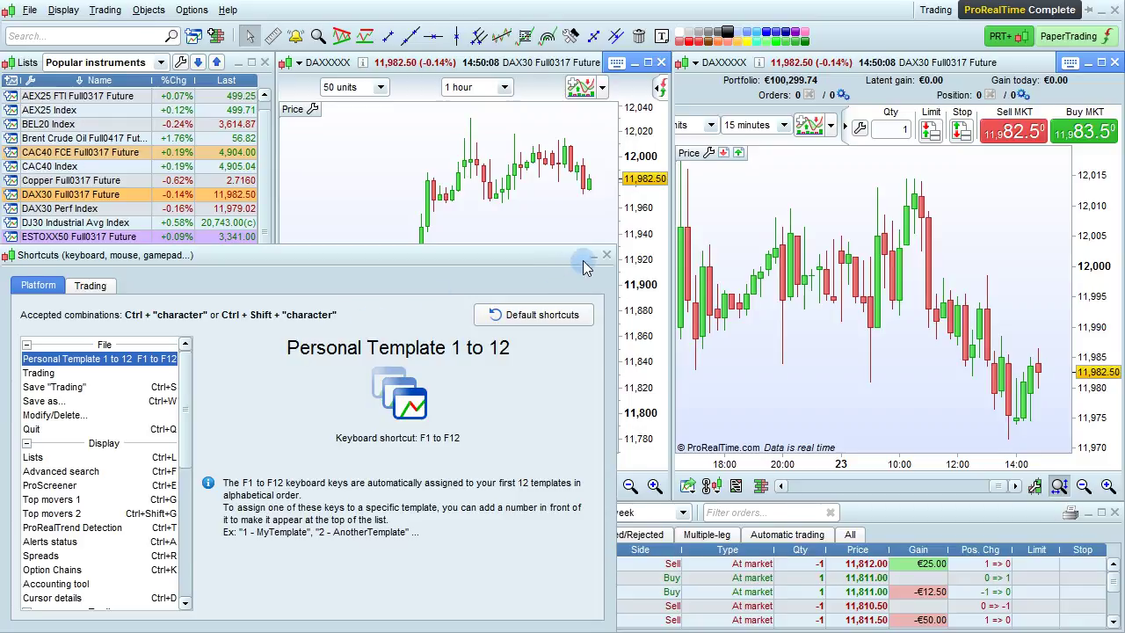
{"action": "left_click", "coordinate": [34, 12]}
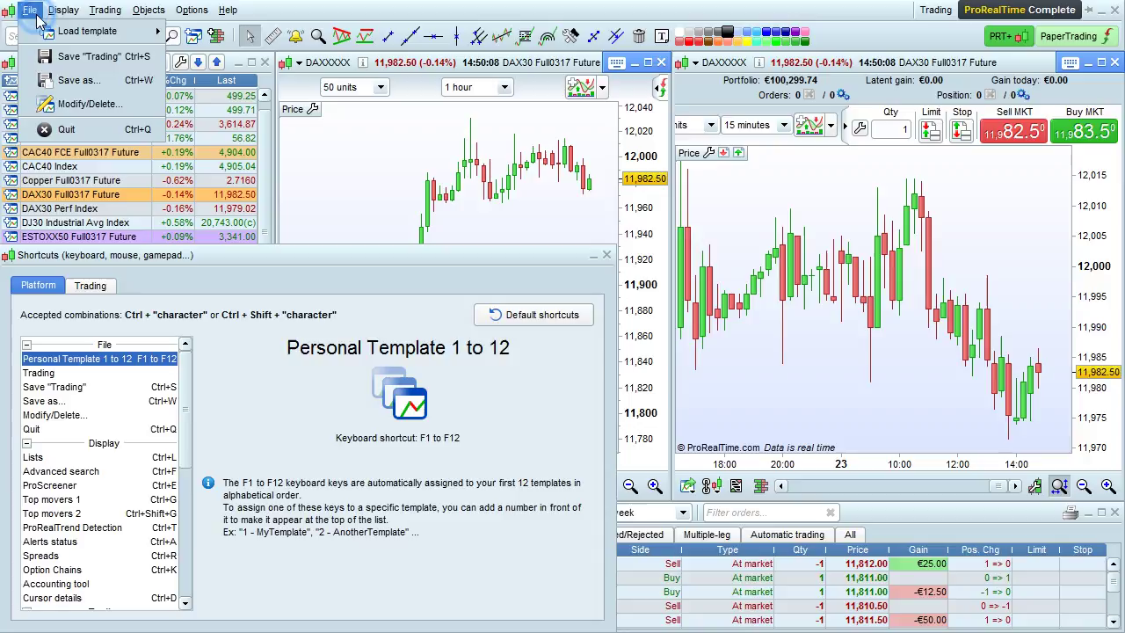
{"action": "mouse_move", "coordinate": [45, 34]}
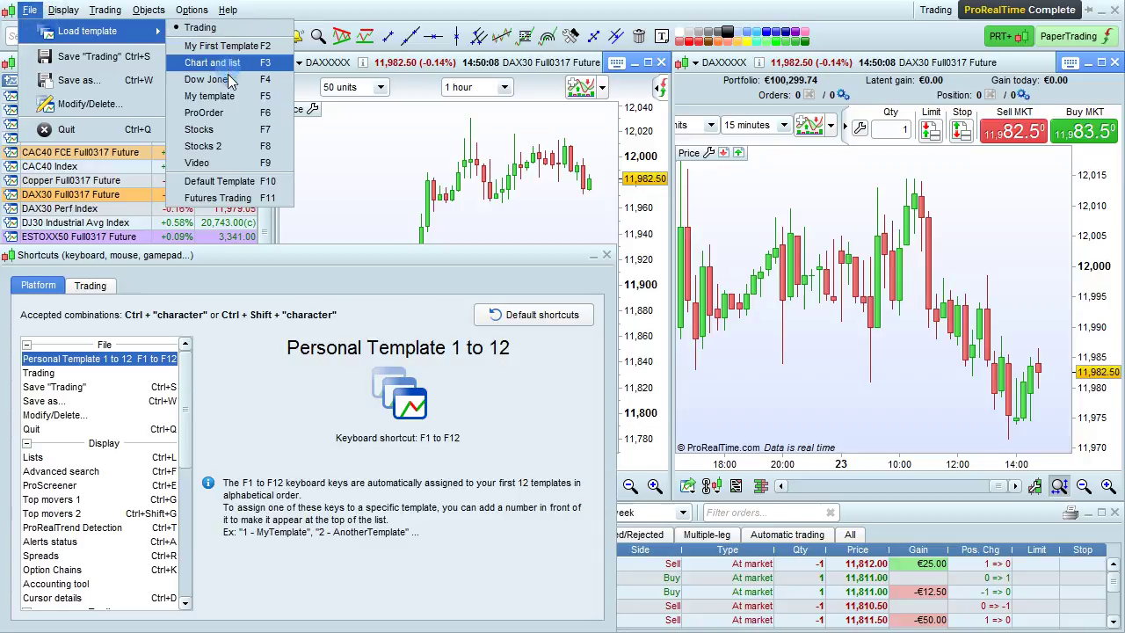
{"action": "left_click", "coordinate": [136, 88]}
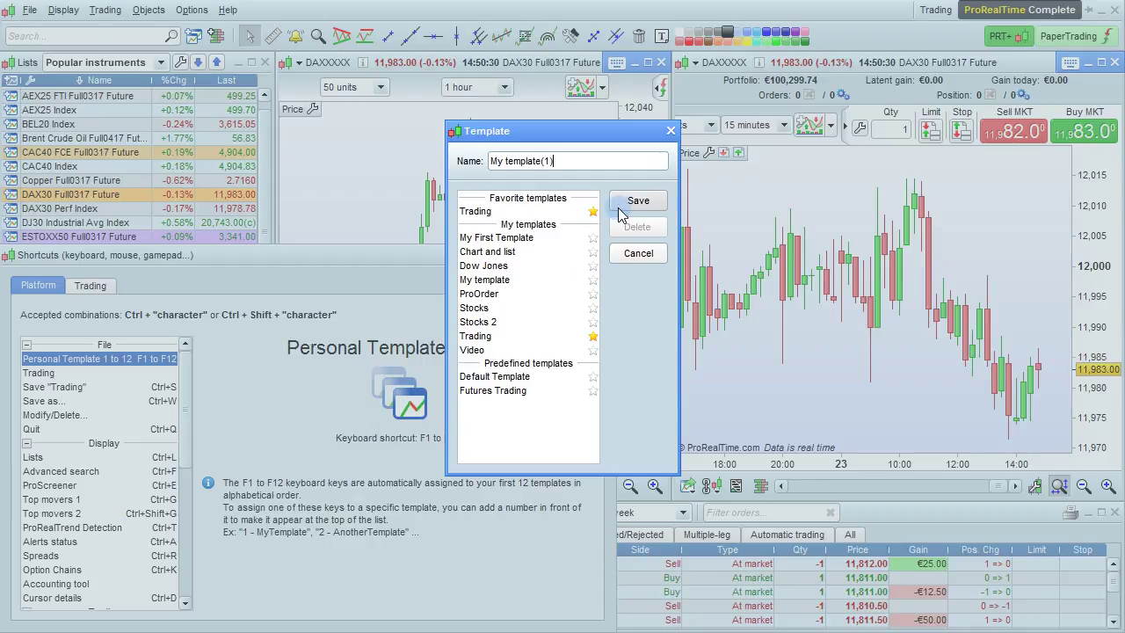
{"action": "left_click", "coordinate": [638, 252]}
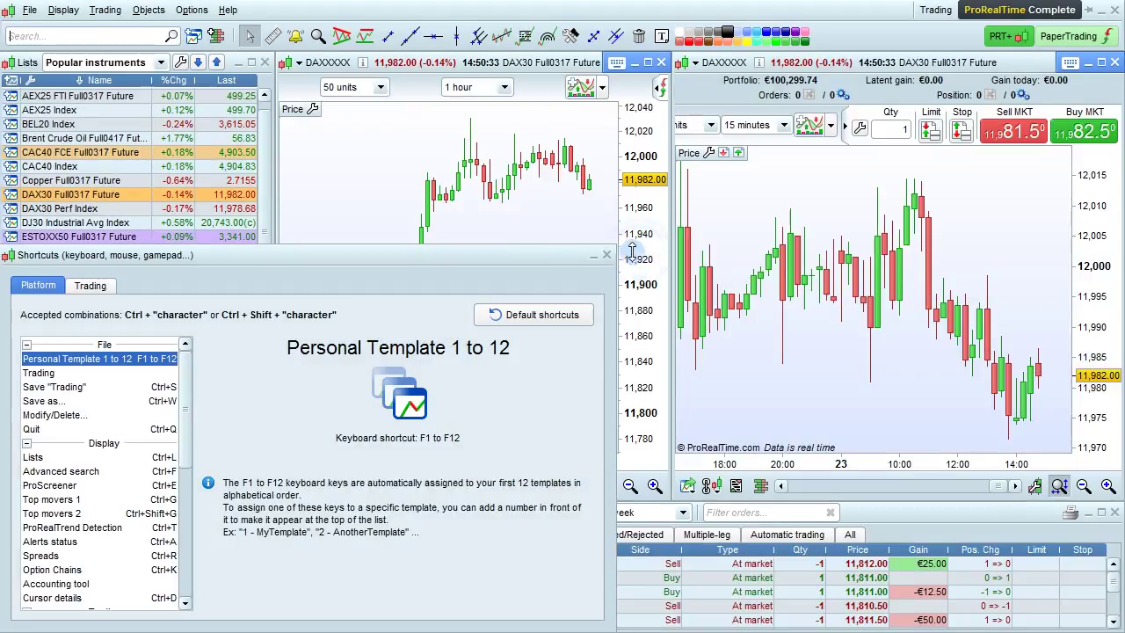
Assign Ctrl+I to the Trading template and review the Save and Save as shortcuts
{"action": "left_click", "coordinate": [54, 372]}
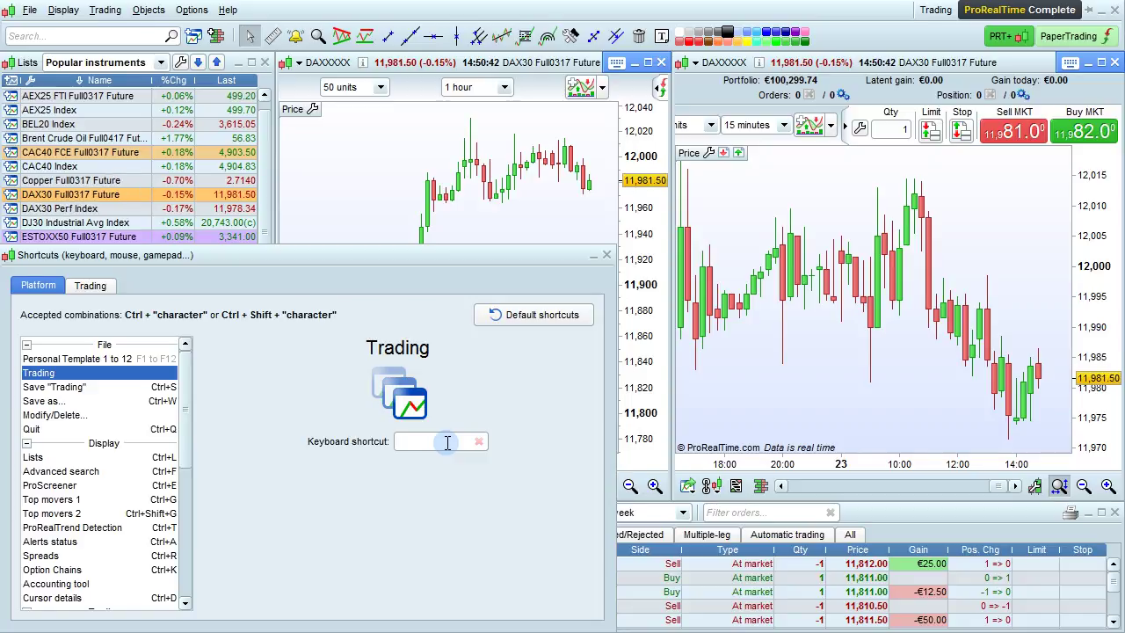
{"action": "key", "text": "ctrl+i"}
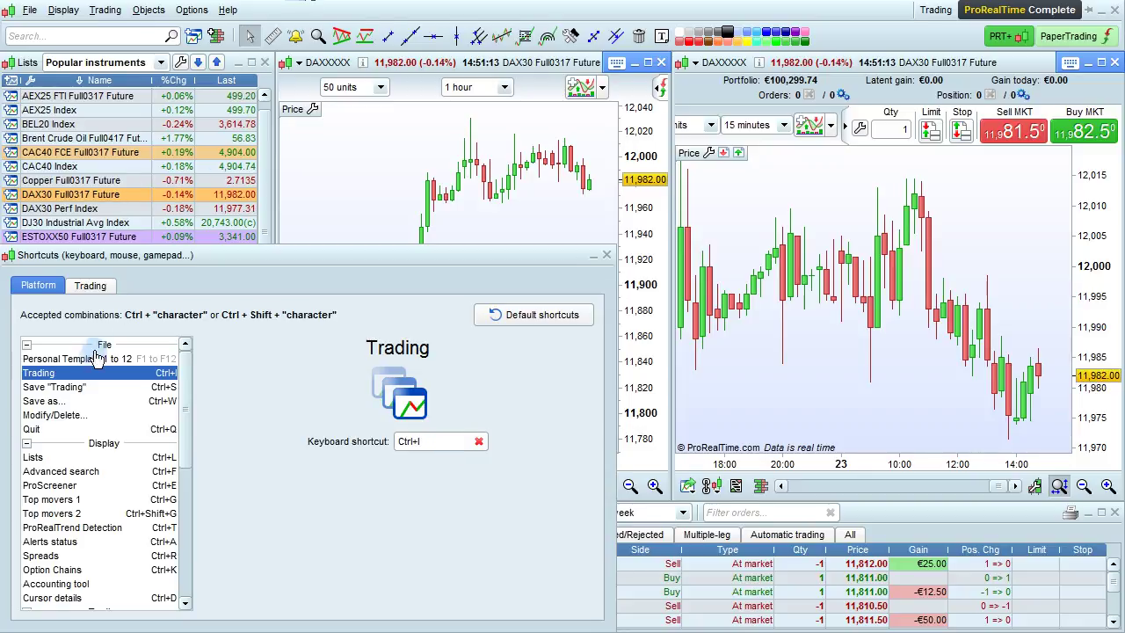
{"action": "left_click", "coordinate": [70, 389]}
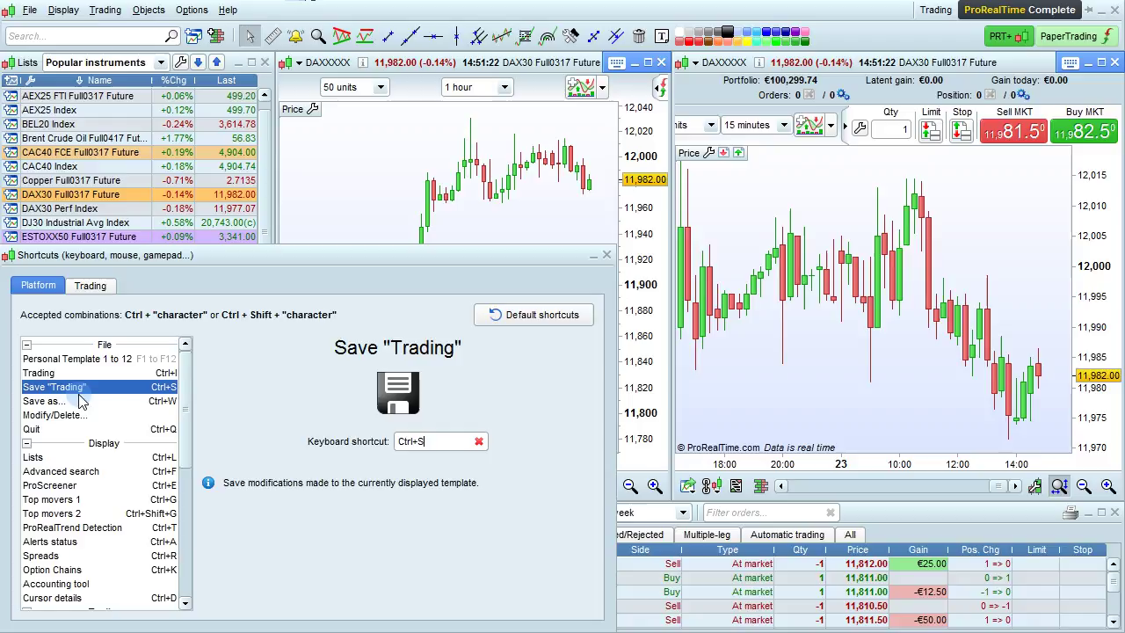
{"action": "left_click", "coordinate": [80, 402]}
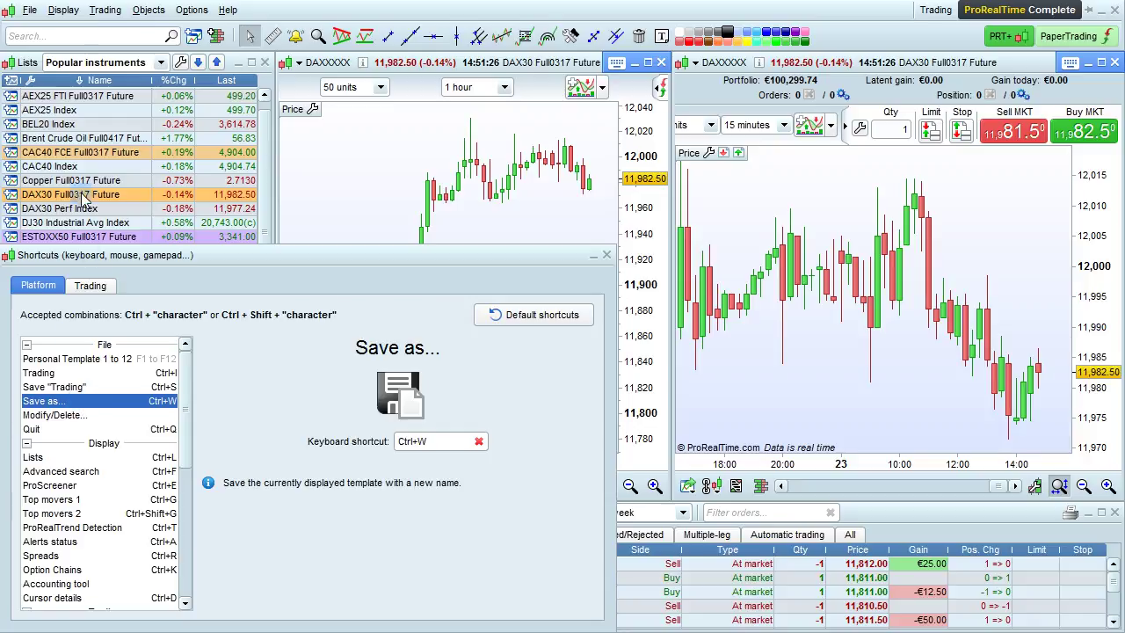
Open File > Save as, close it without saving, then view the rename/delete template shortcut
{"action": "left_click", "coordinate": [29, 9]}
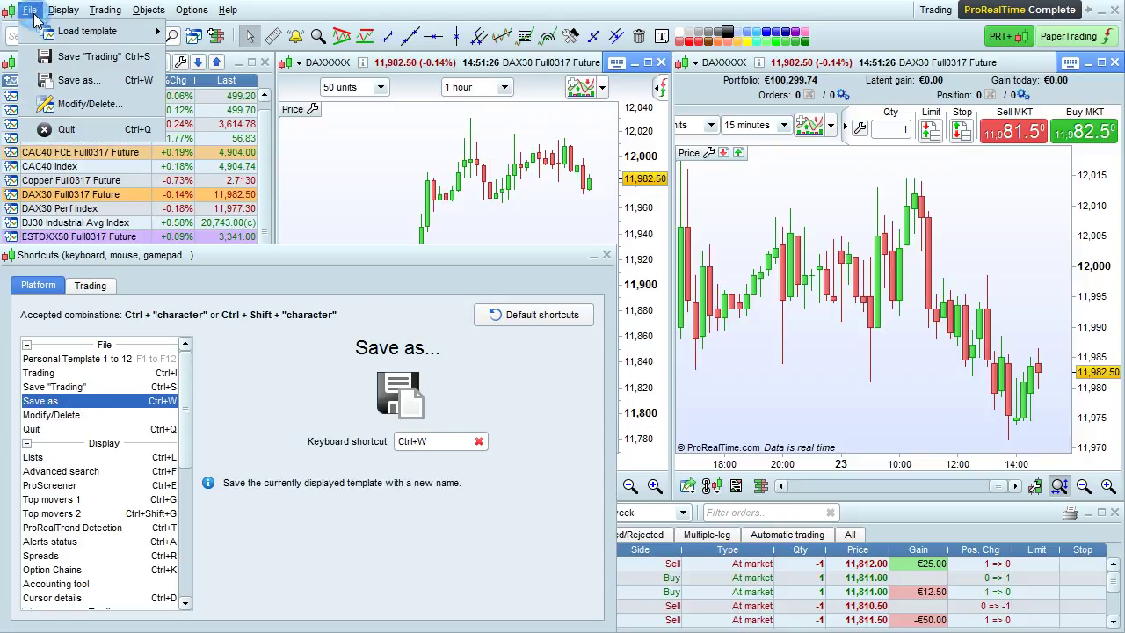
{"action": "left_click", "coordinate": [80, 106]}
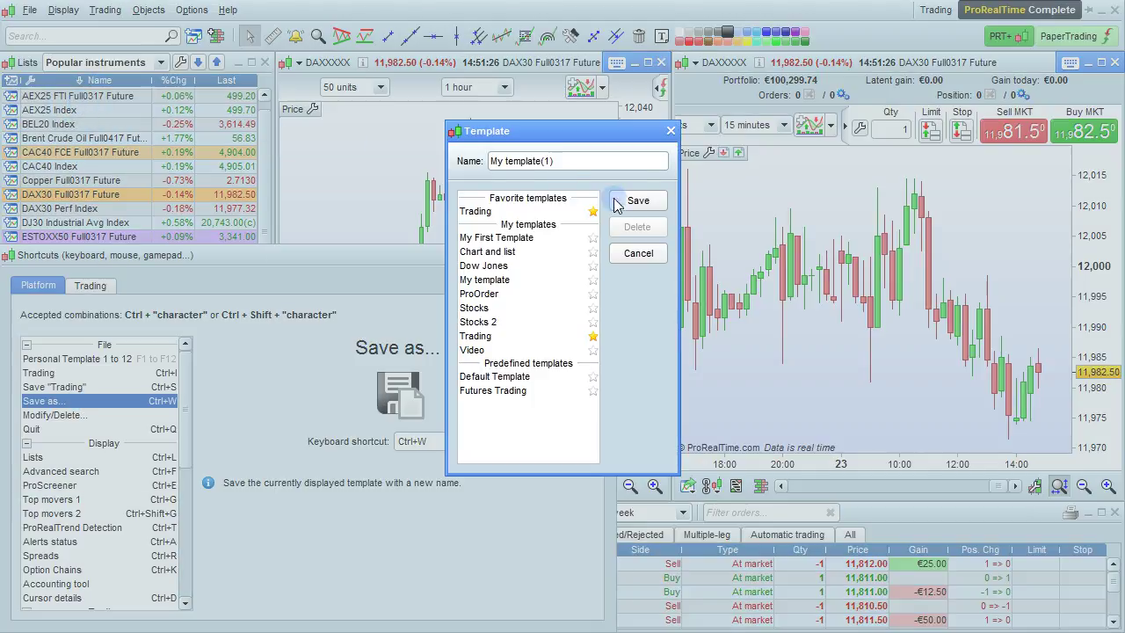
{"action": "left_click", "coordinate": [671, 132]}
{"action": "left_click", "coordinate": [91, 416]}
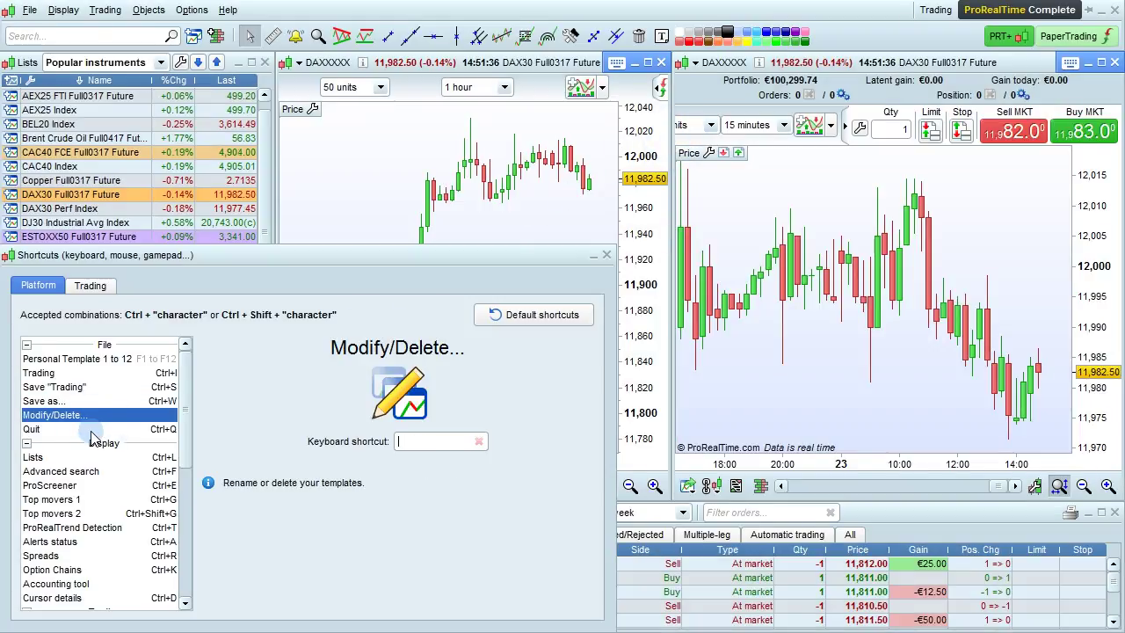
View the Quit shortcut (Ctrl+Q) and browse the display windows menu
{"action": "left_click", "coordinate": [92, 430]}
{"action": "left_click_drag", "start_coordinate": [183, 413], "coordinate": [187, 448]}
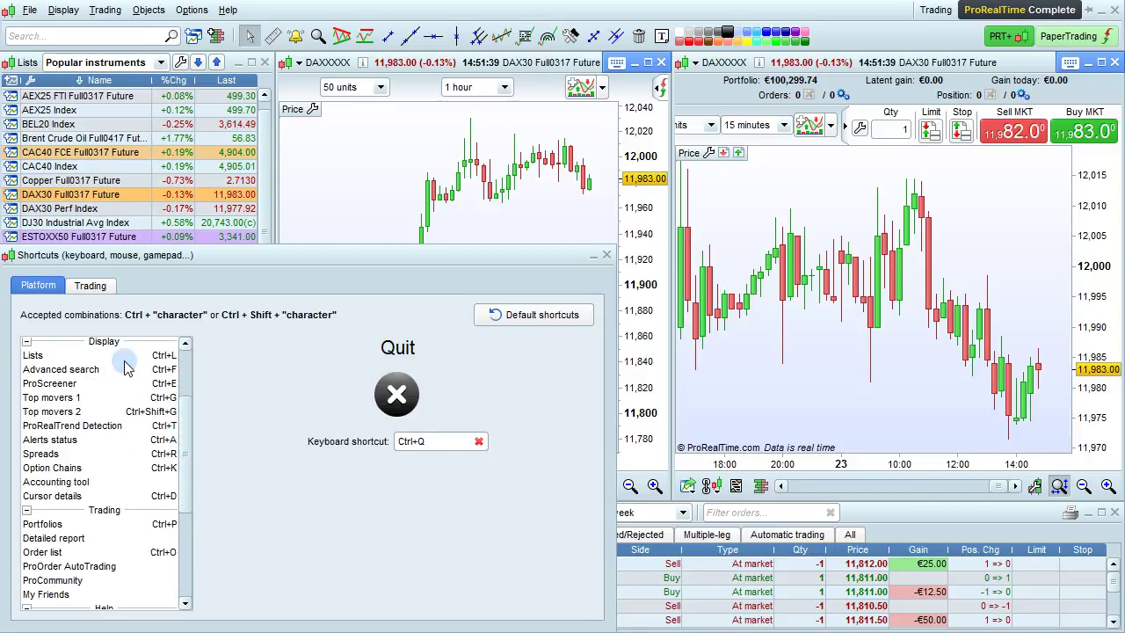
{"action": "left_click", "coordinate": [63, 9]}
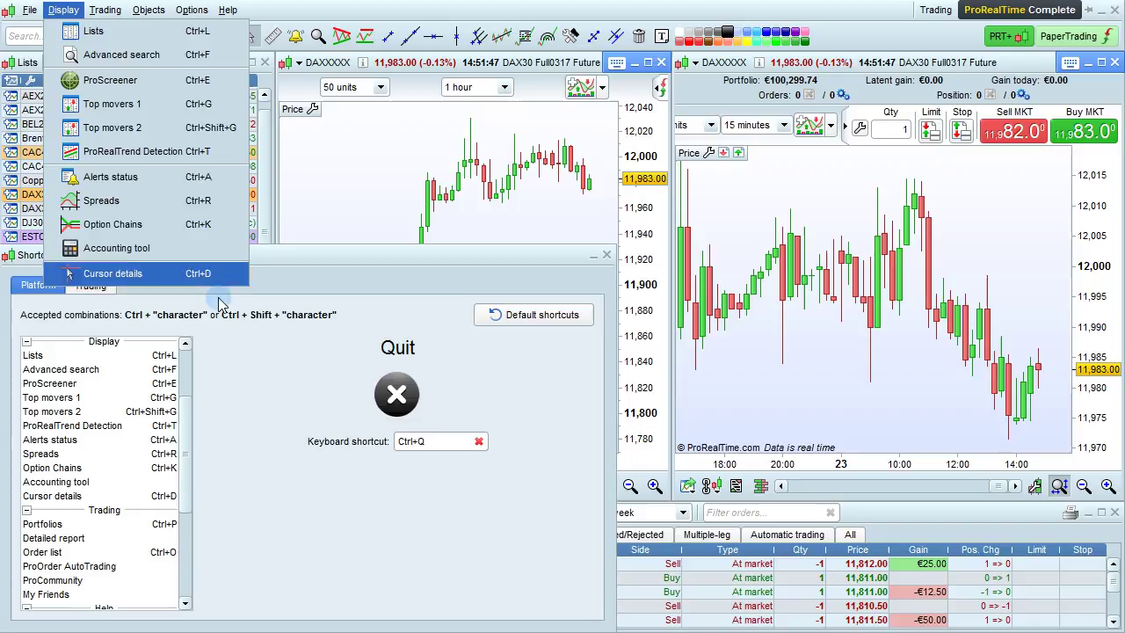
{"action": "left_click", "coordinate": [272, 346]}
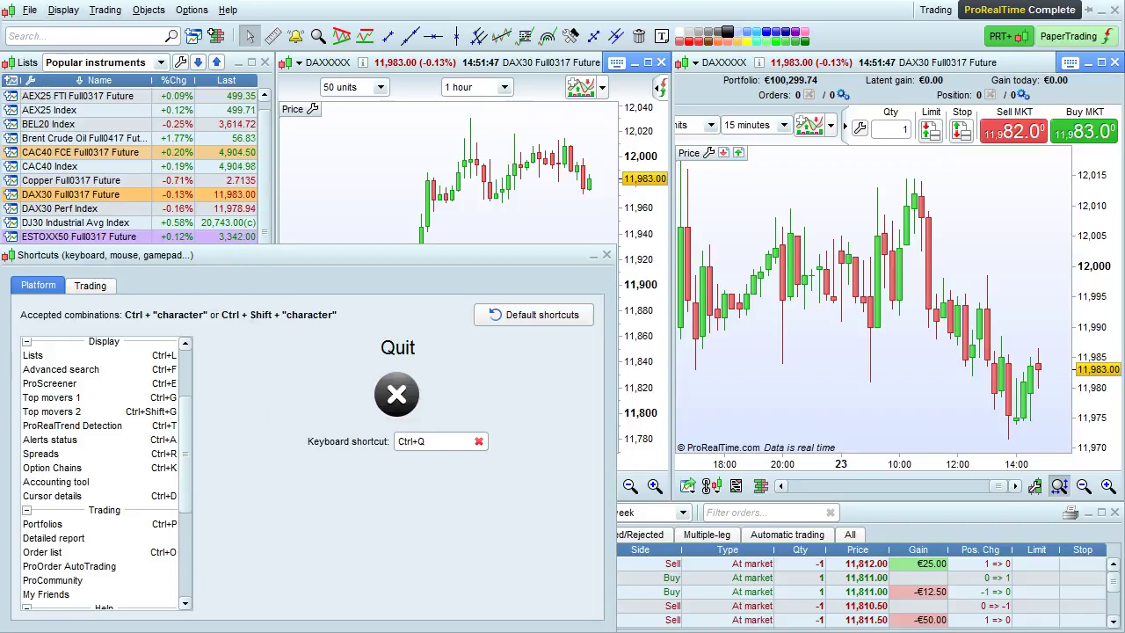
{"action": "scroll", "coordinate": [185, 493], "scroll_direction": "down", "scroll_amount": 4}
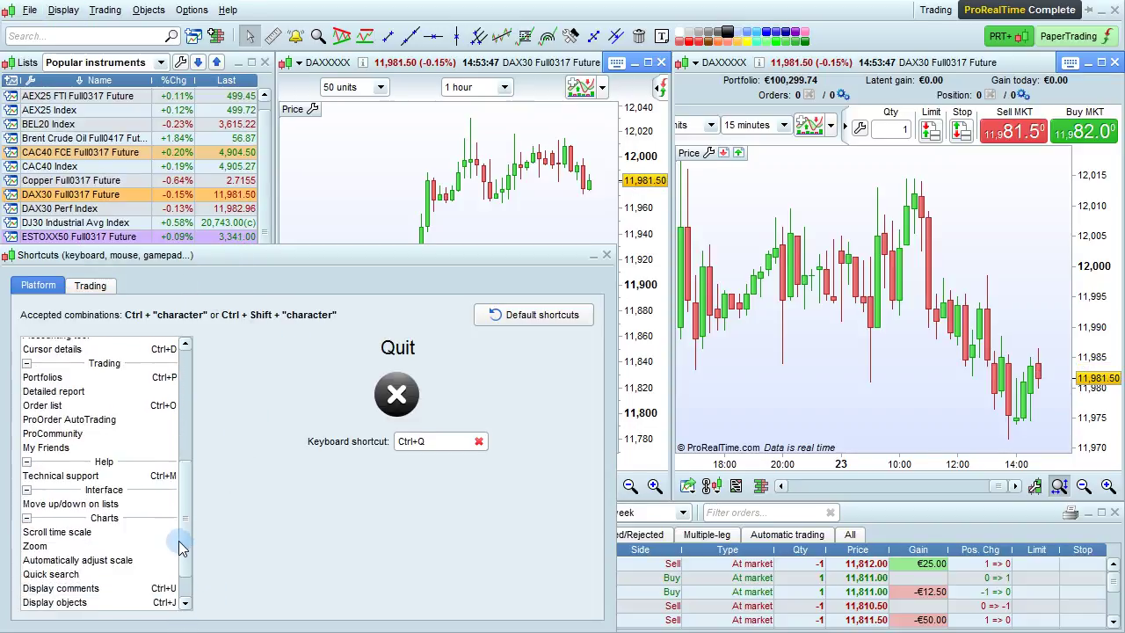
{"action": "scroll", "coordinate": [180, 547], "scroll_direction": "down", "scroll_amount": 1}
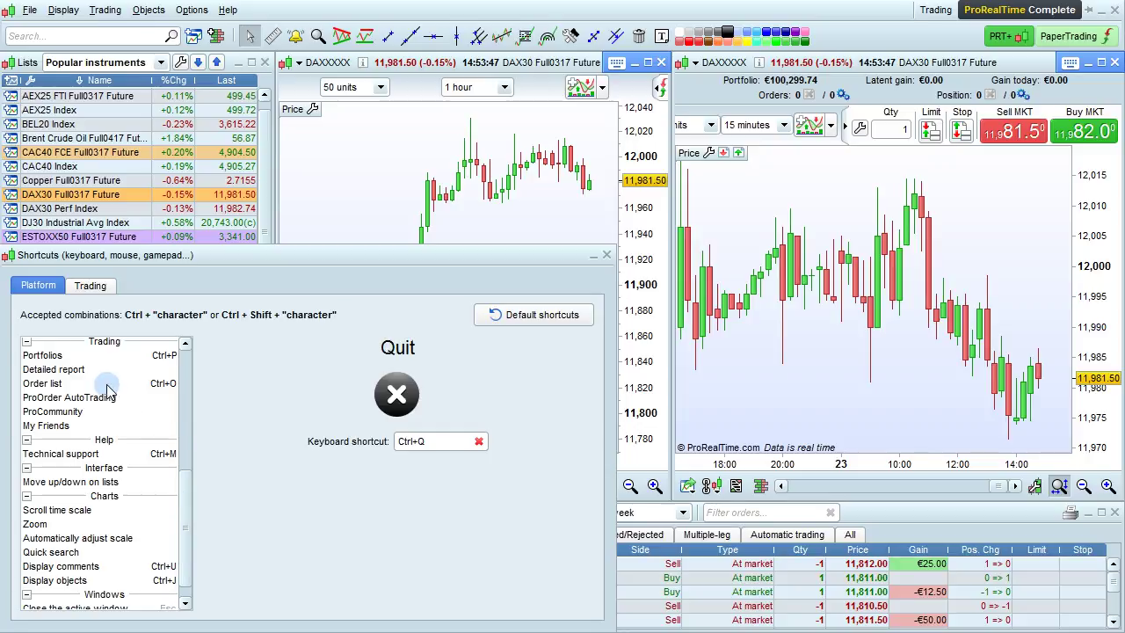
Browse the Trading and Help menus, then show the Move up/down on lists shortcut
{"action": "left_click", "coordinate": [97, 10]}
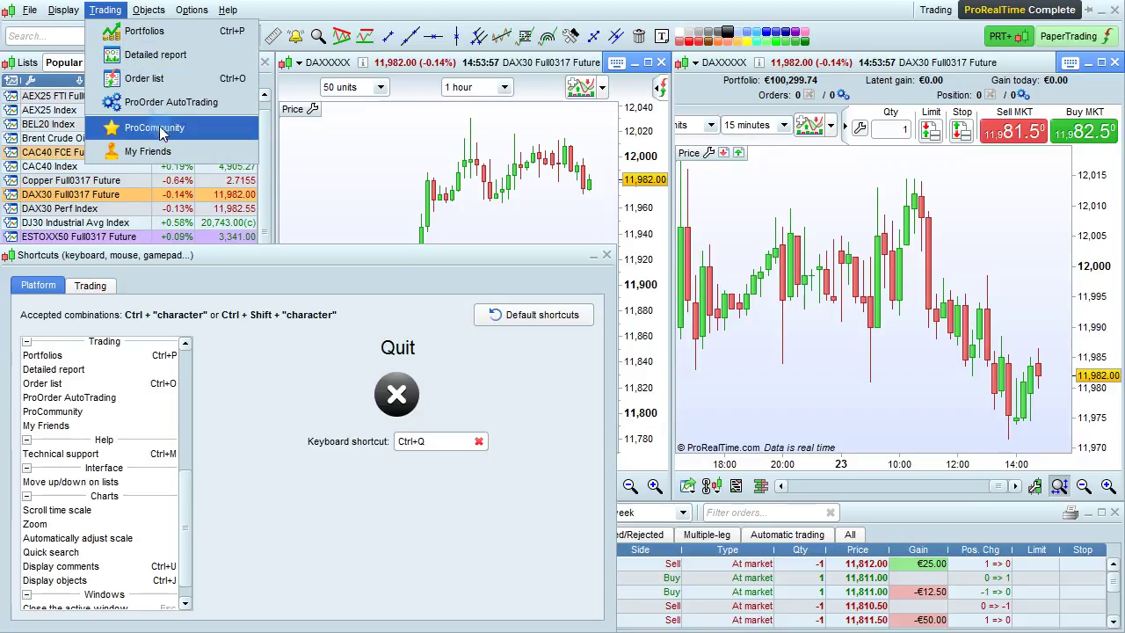
{"action": "mouse_move", "coordinate": [228, 9]}
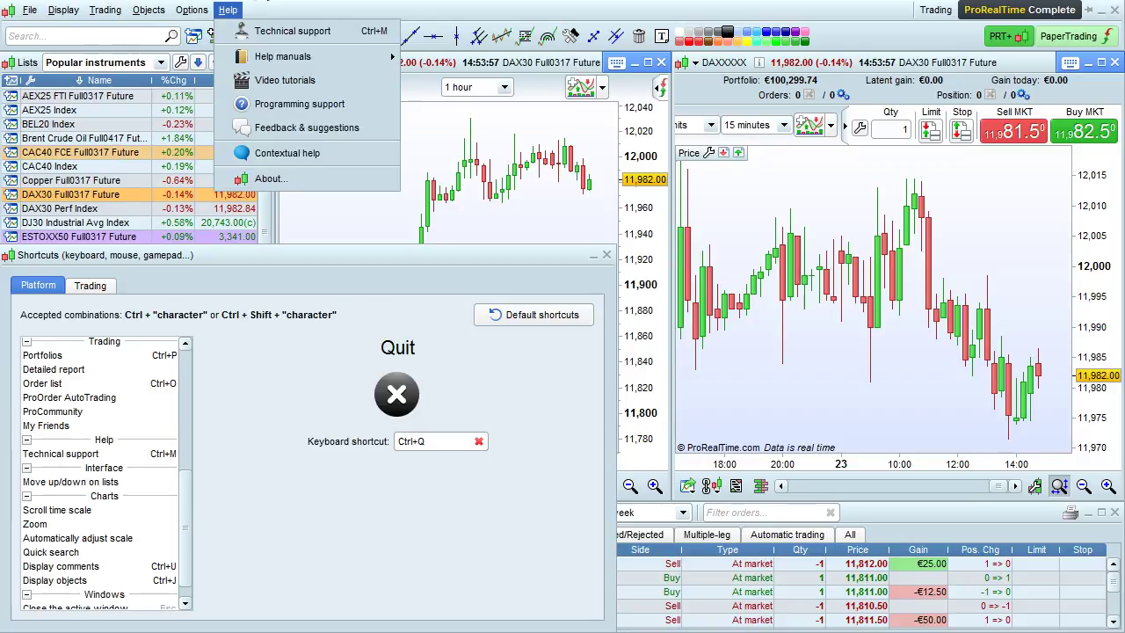
{"action": "key", "text": "Escape"}
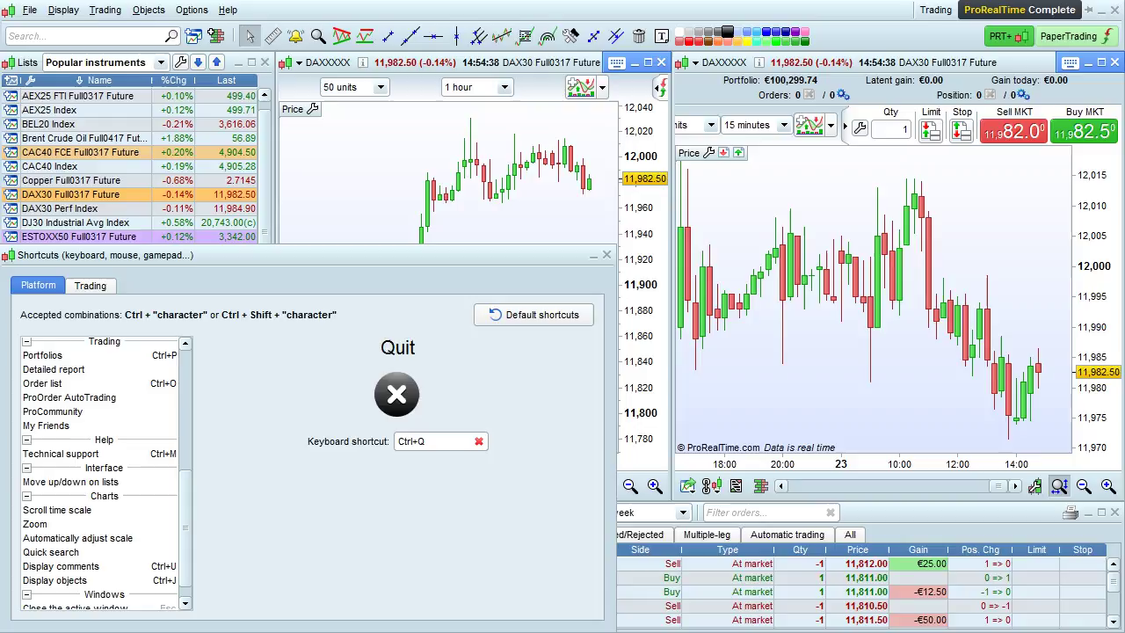
{"action": "left_click", "coordinate": [121, 485]}
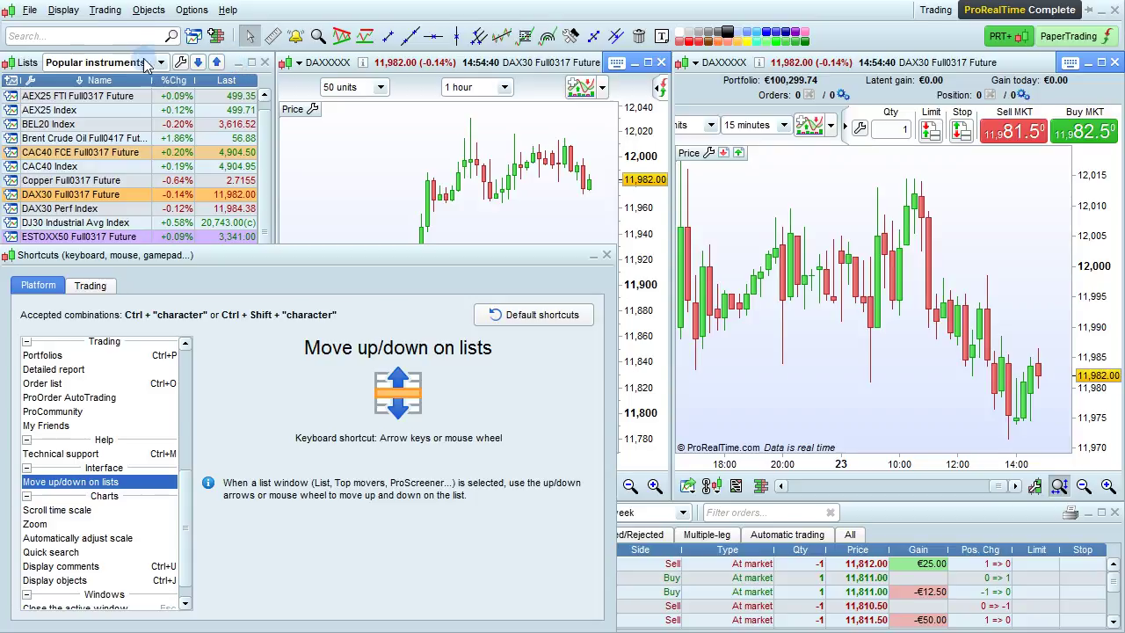
Wheel down the instruments list to change the charts, then show Scroll time scale (Ctrl + Arrow keys)
{"action": "left_click", "coordinate": [35, 65]}
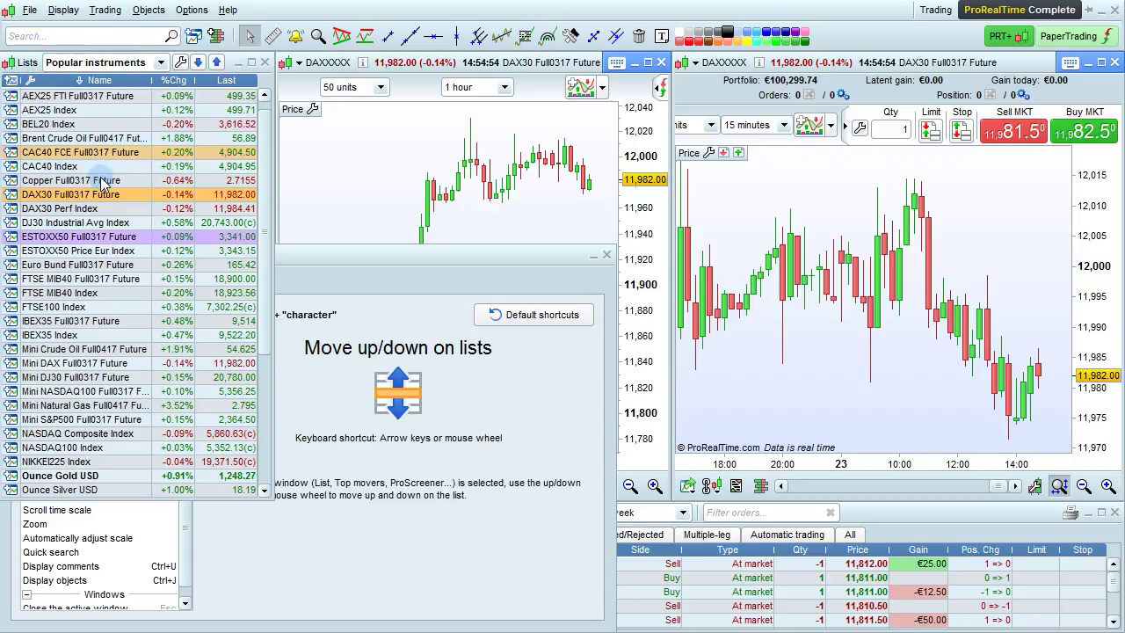
{"action": "scroll", "coordinate": [103, 180], "scroll_direction": "down", "scroll_amount": 2}
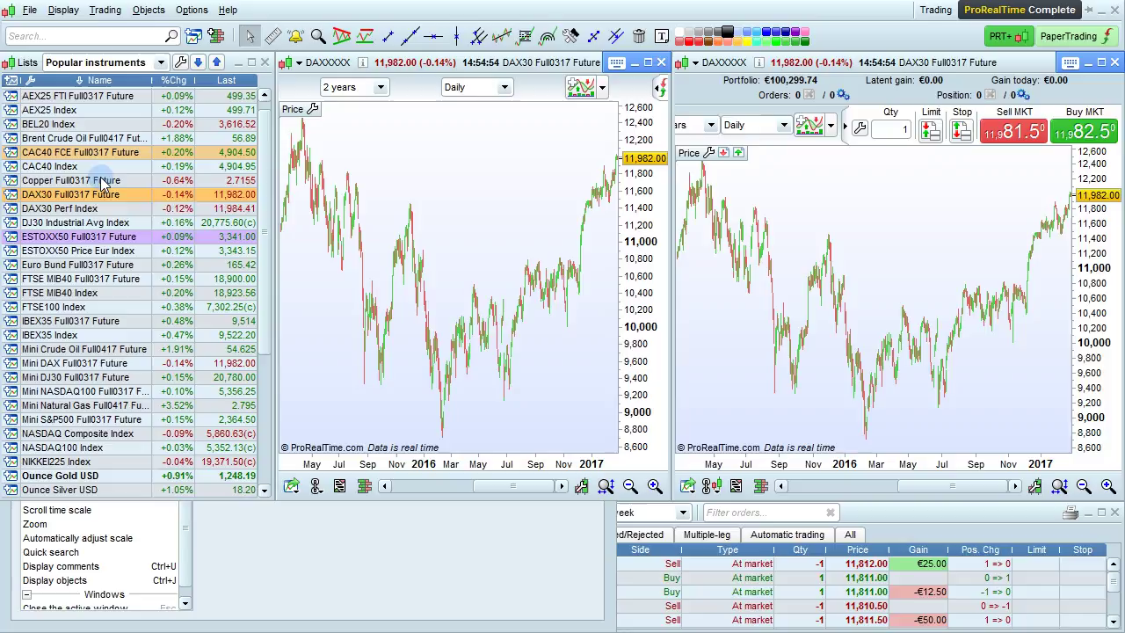
{"action": "scroll", "coordinate": [103, 180], "scroll_direction": "down", "scroll_amount": 2}
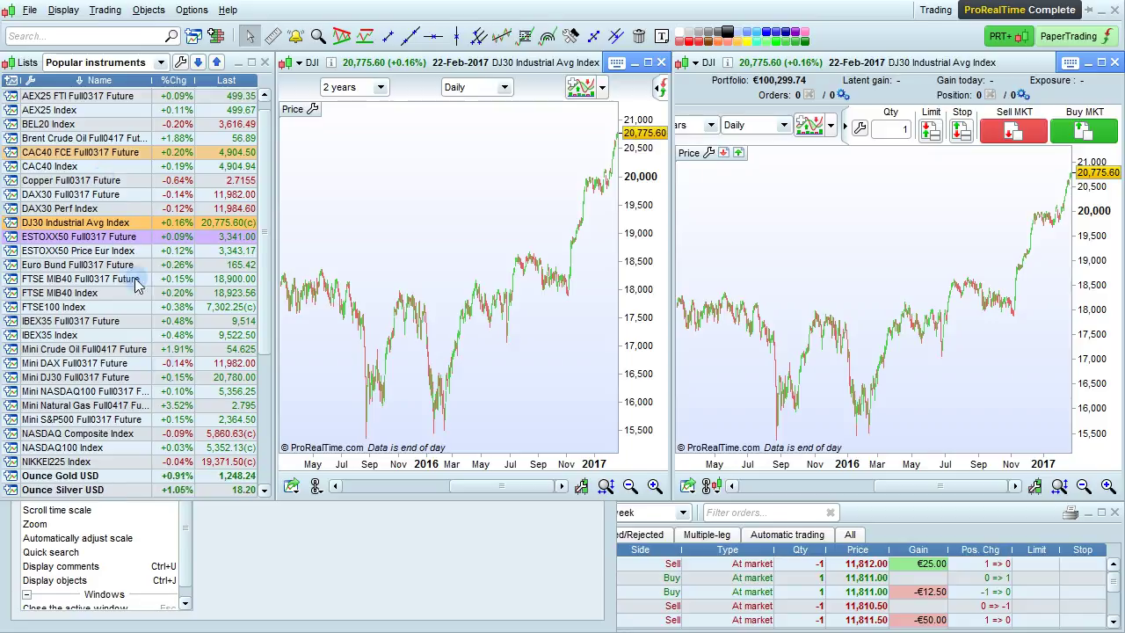
{"action": "left_click", "coordinate": [233, 525]}
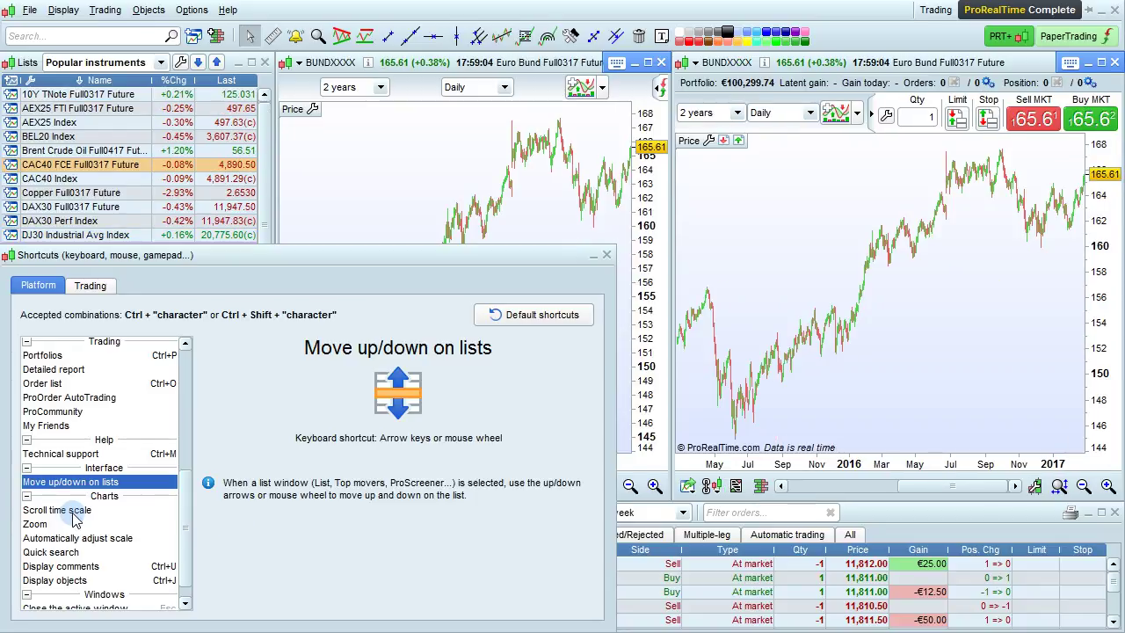
{"action": "left_click", "coordinate": [63, 510]}
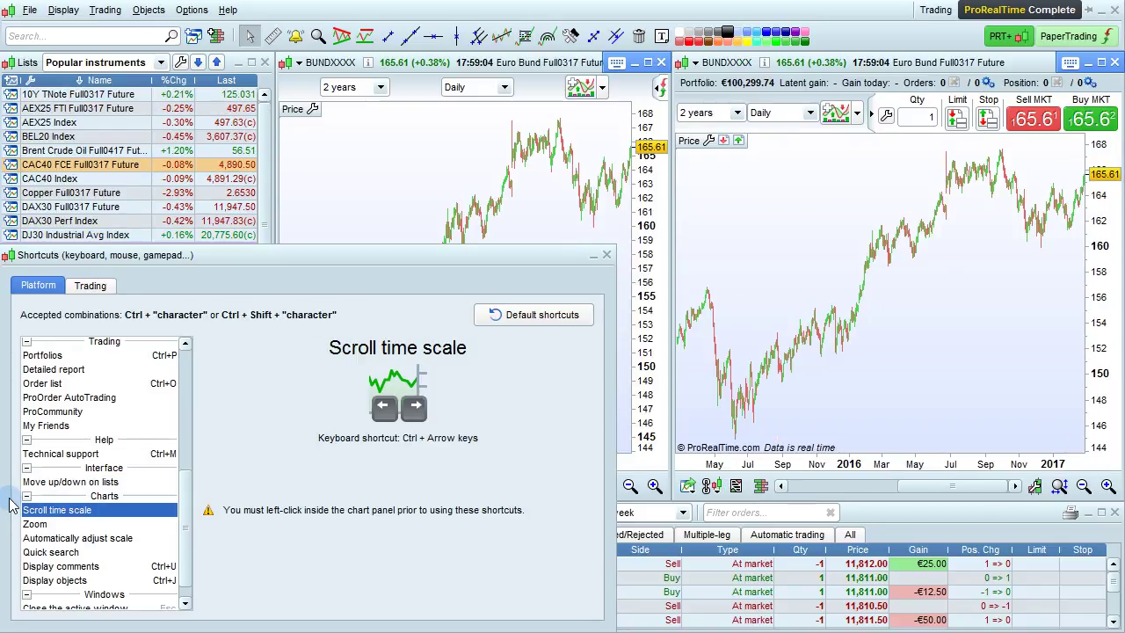
Scroll the right Euro Bund chart's time scale with Ctrl+Left/Right and zoom with the mouse wheel
{"action": "left_click", "coordinate": [924, 295]}
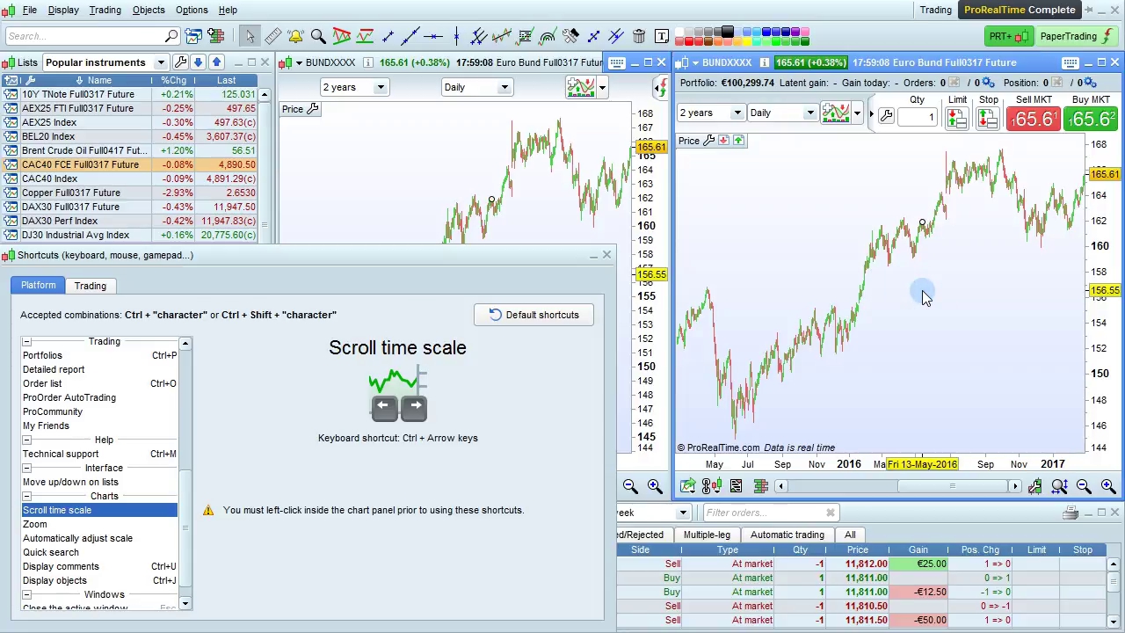
{"action": "key", "text": "ctrl+Left"}
{"action": "key", "text": "ctrl+Left"}
{"action": "key", "text": "ctrl+Left"}
{"action": "key", "text": "ctrl+Left"}
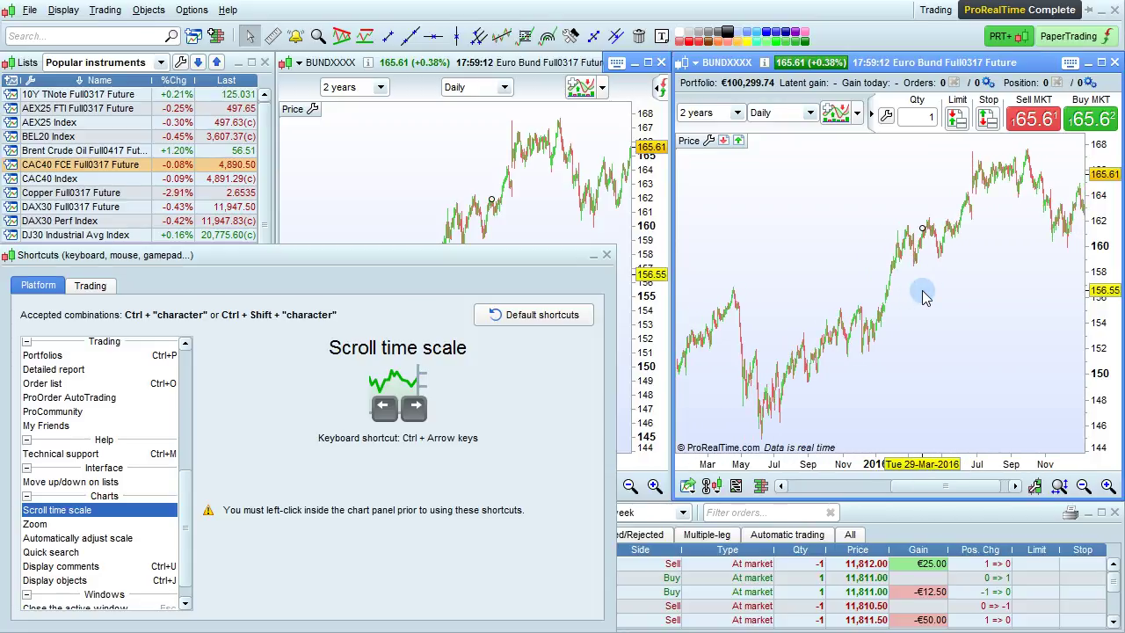
{"action": "key", "text": "ctrl+Right"}
{"action": "key", "text": "ctrl+Right"}
{"action": "key", "text": "ctrl+Right"}
{"action": "key", "text": "ctrl+Right"}
{"action": "key", "text": "ctrl+Right"}
{"action": "key", "text": "ctrl+Right"}
{"action": "key", "text": "ctrl+Right"}
{"action": "key", "text": "ctrl+Right"}
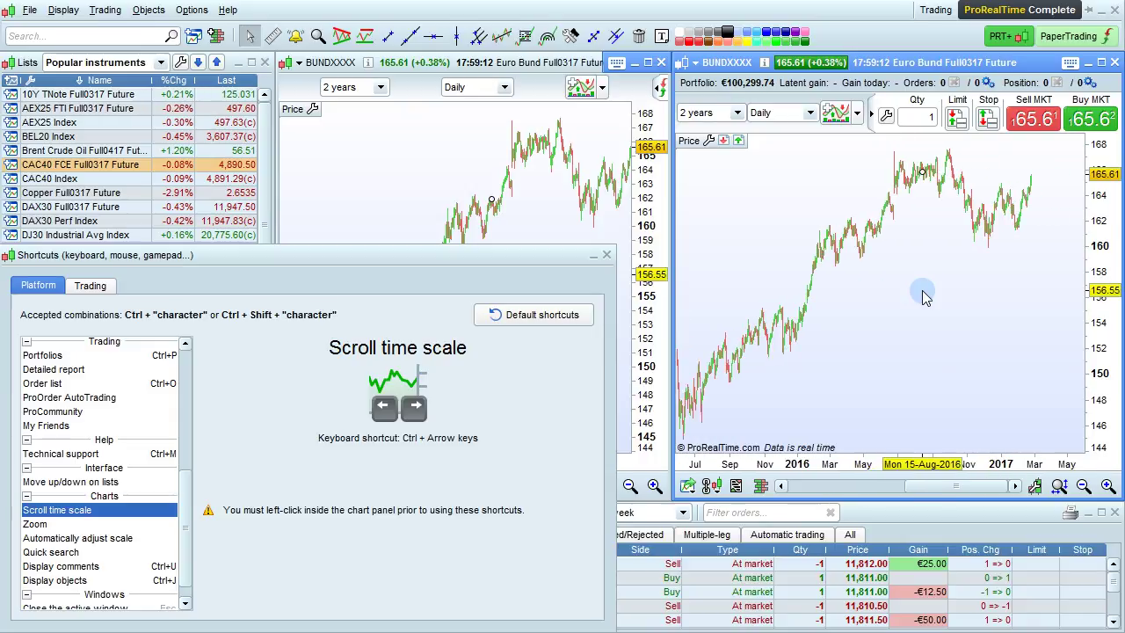
{"action": "left_click", "coordinate": [88, 523]}
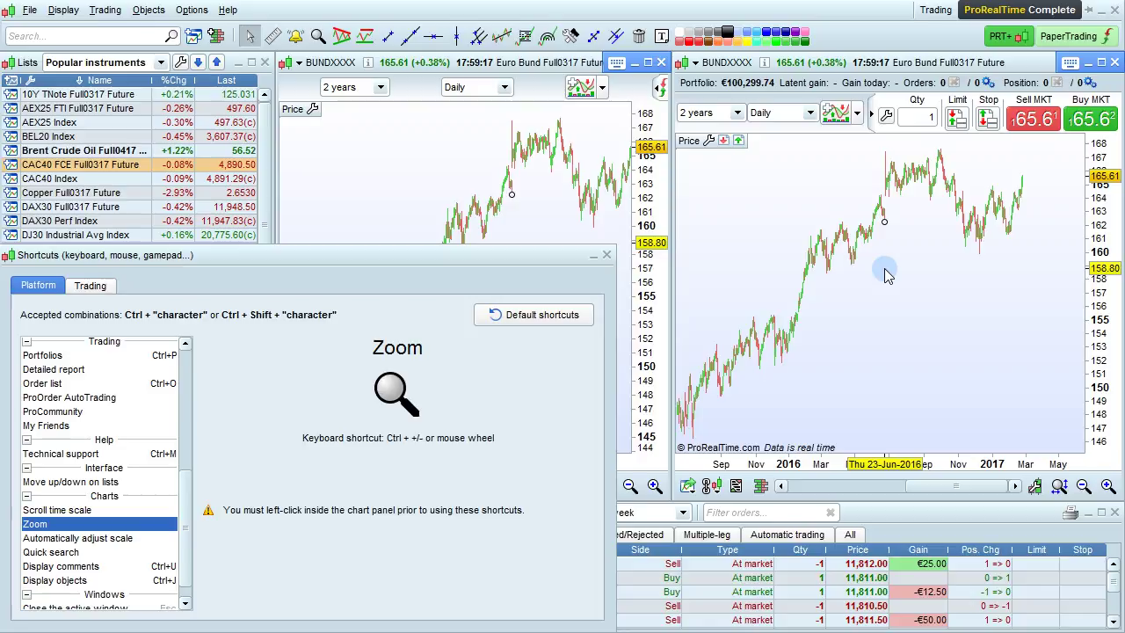
{"action": "scroll", "coordinate": [885, 275], "scroll_direction": "up", "scroll_amount": 3}
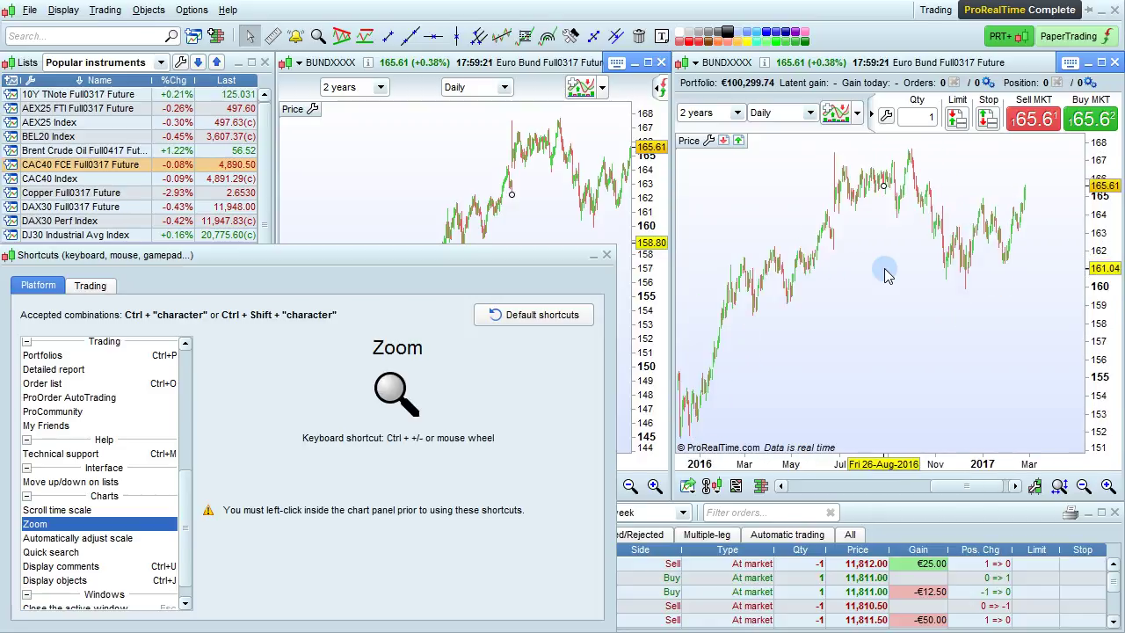
{"action": "scroll", "coordinate": [885, 275], "scroll_direction": "down", "scroll_amount": 2}
{"action": "scroll", "coordinate": [885, 275], "scroll_direction": "up", "scroll_amount": 2}
{"action": "scroll", "coordinate": [885, 275], "scroll_direction": "down", "scroll_amount": 3}
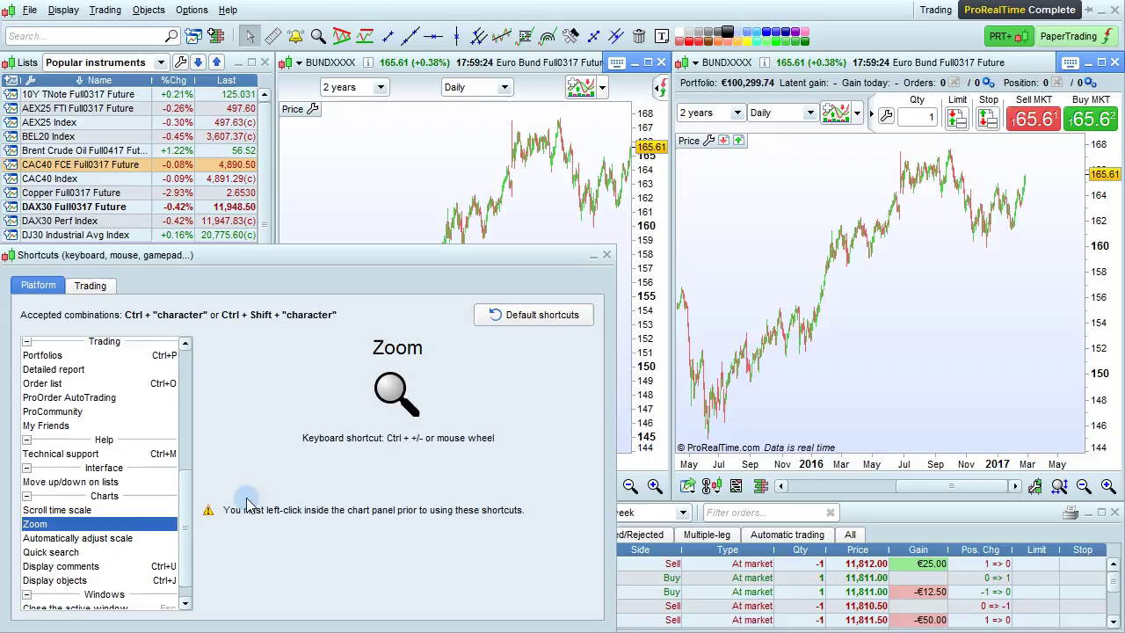
Auto-adjust the chart scale with Enter, open and close quick search with Ctrl+Space, then show Display comments
{"action": "left_click", "coordinate": [137, 538]}
{"action": "left_click", "coordinate": [911, 289]}
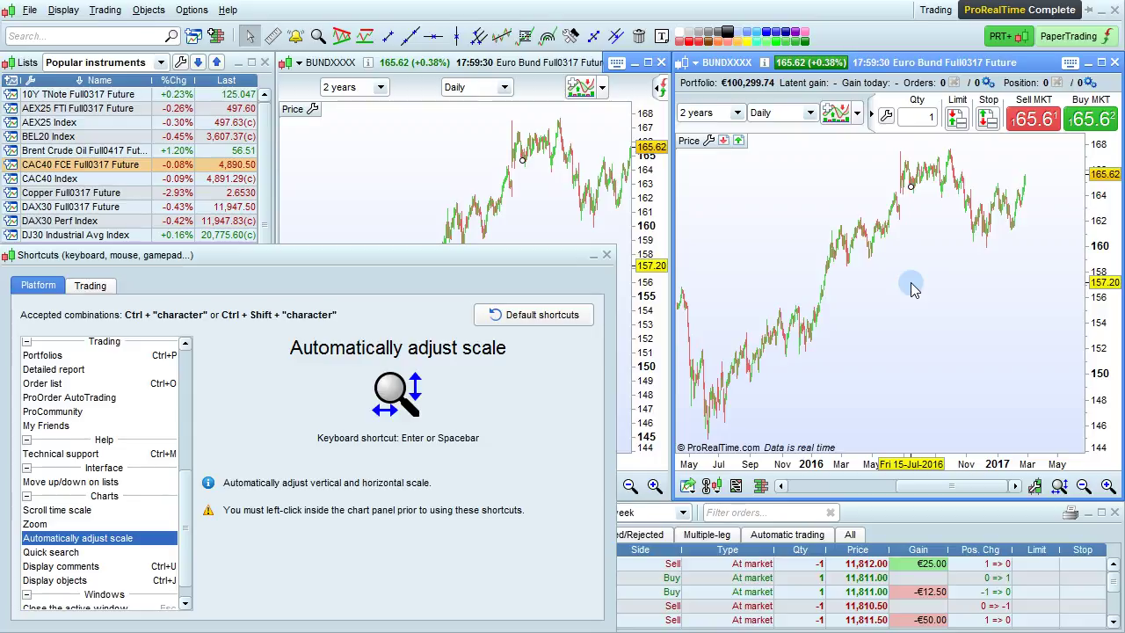
{"action": "key", "text": "Return"}
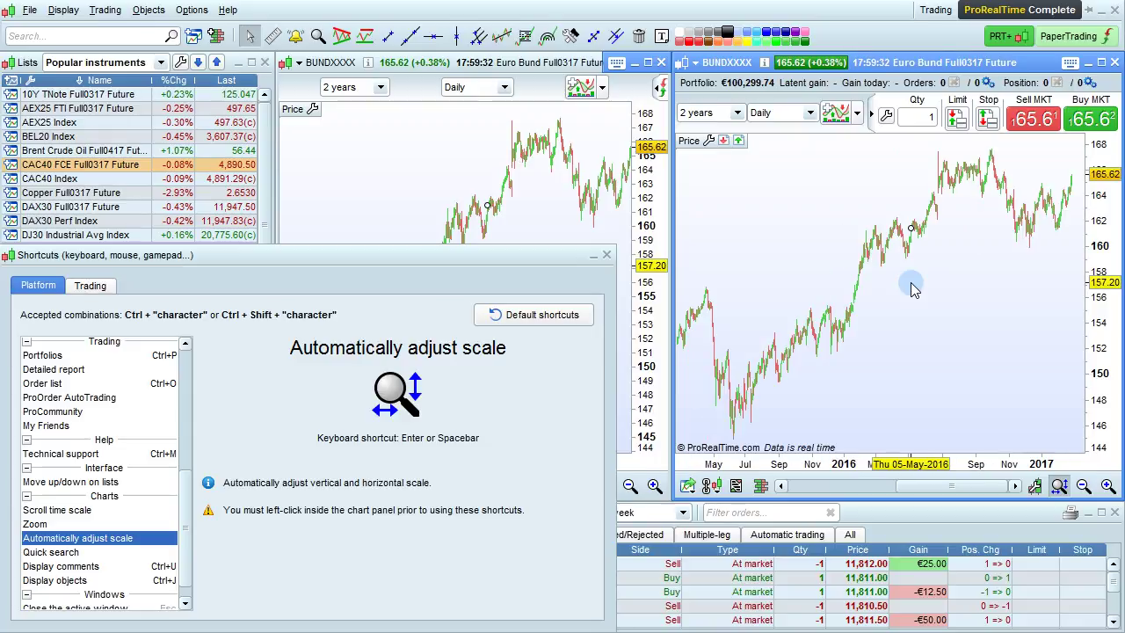
{"action": "left_click", "coordinate": [27, 552]}
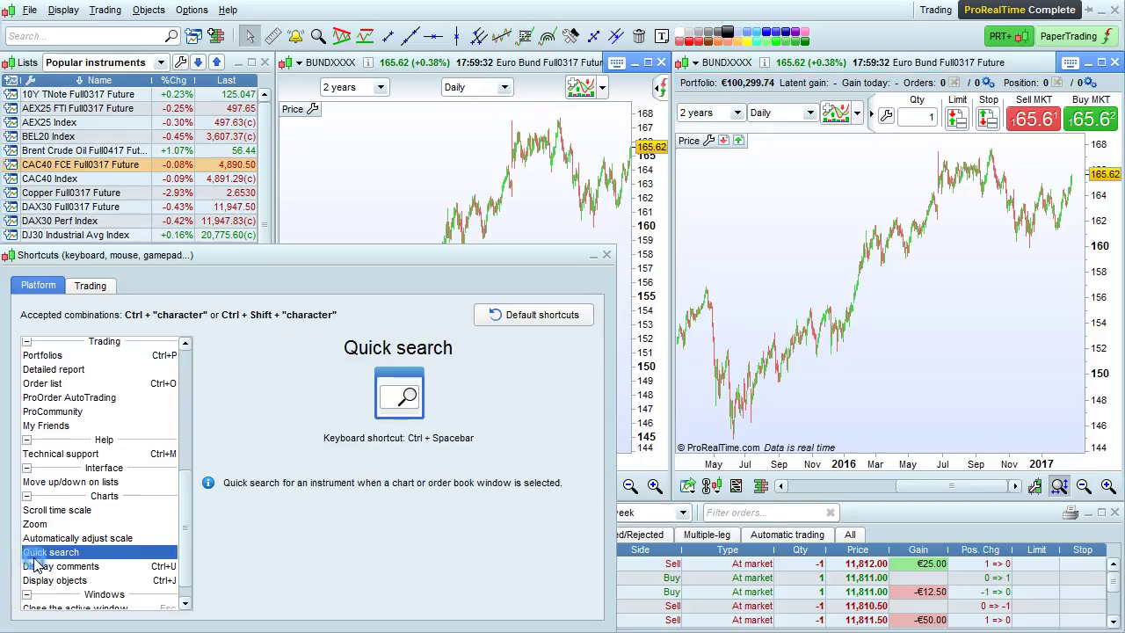
{"action": "left_click", "coordinate": [950, 344]}
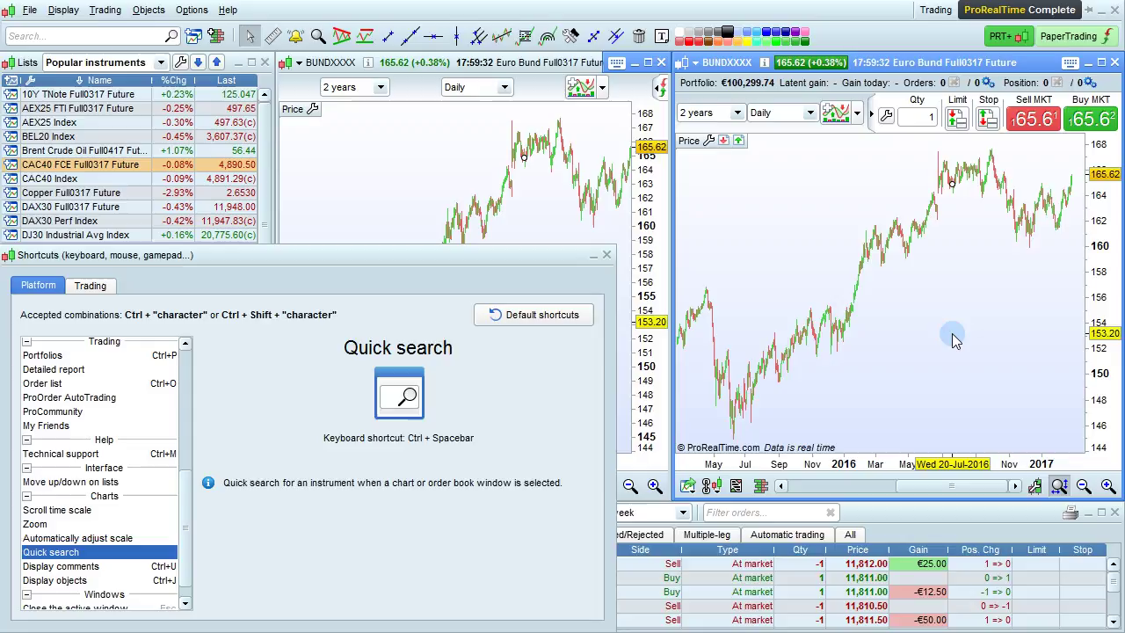
{"action": "key", "text": "ctrl+space"}
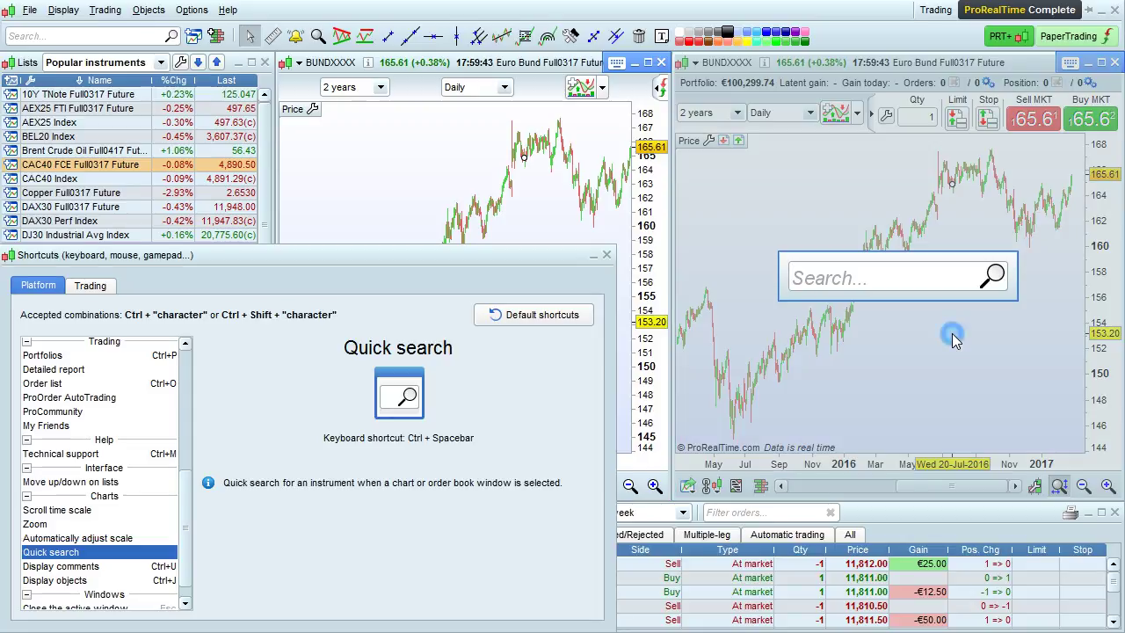
{"action": "key", "text": "Escape"}
{"action": "left_click", "coordinate": [126, 568]}
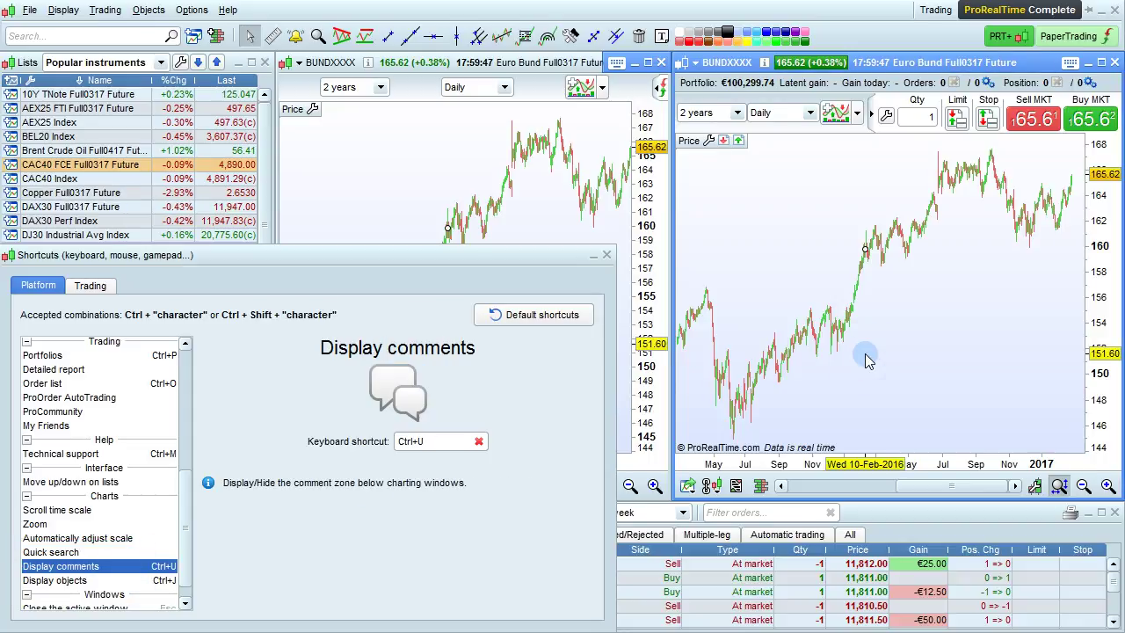
Toggle the chart comment zones with Ctrl+U, then review Display objects, Close active window and Reduce to system tray
{"action": "key", "text": "ctrl+u"}
{"action": "key", "text": "ctrl+u"}
{"action": "left_click", "coordinate": [112, 582]}
{"action": "scroll", "coordinate": [113, 581], "scroll_direction": "down", "scroll_amount": 1}
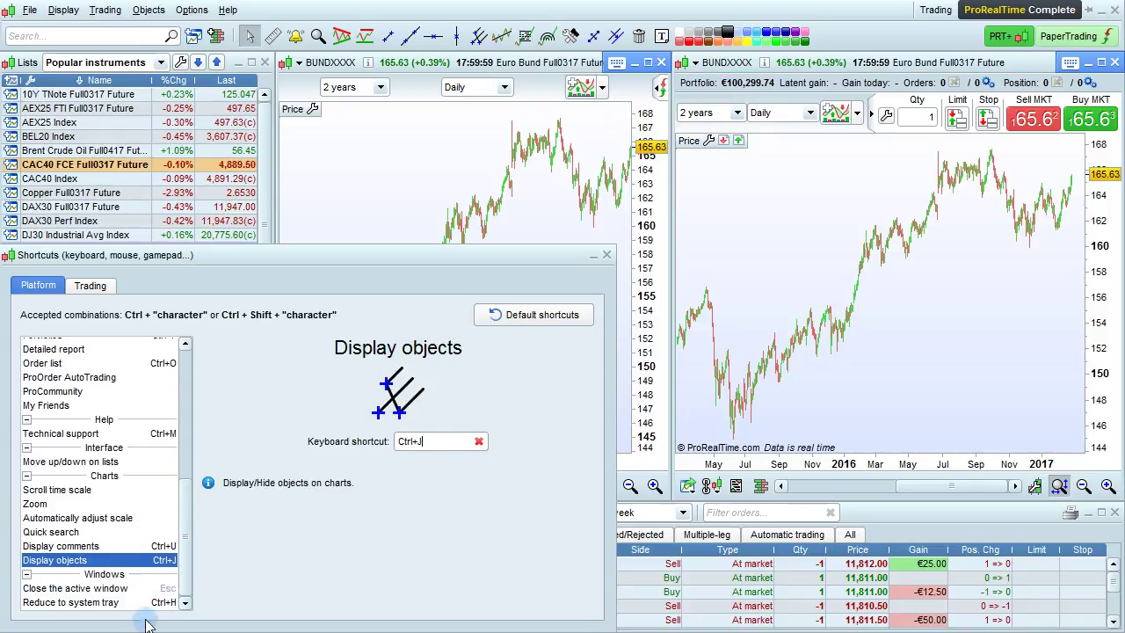
{"action": "left_click", "coordinate": [127, 589]}
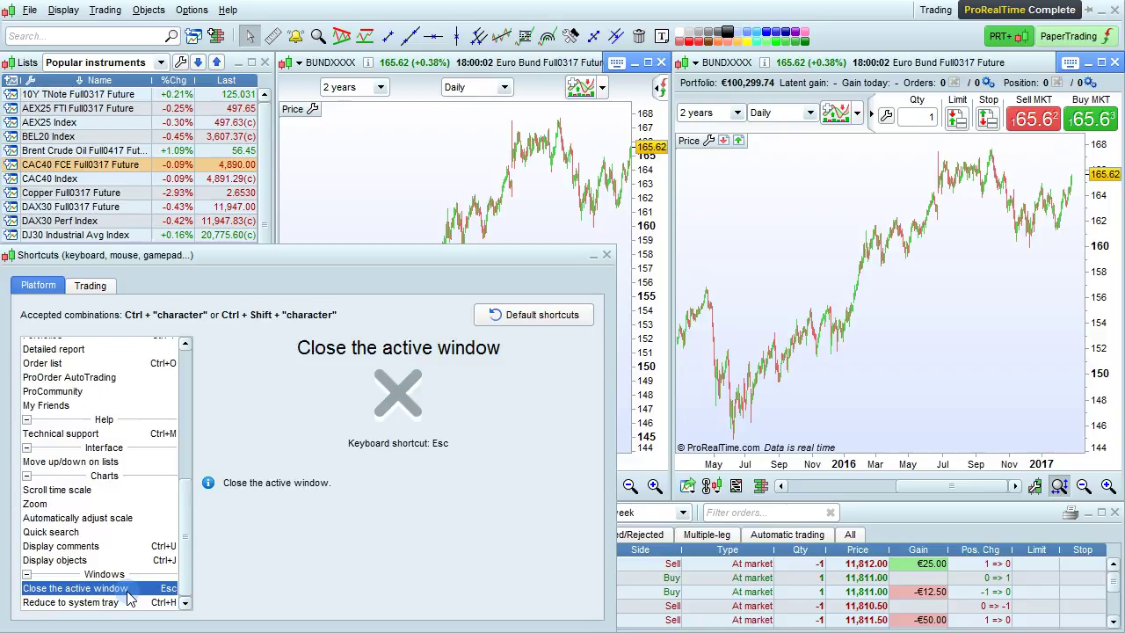
{"action": "left_click", "coordinate": [128, 605]}
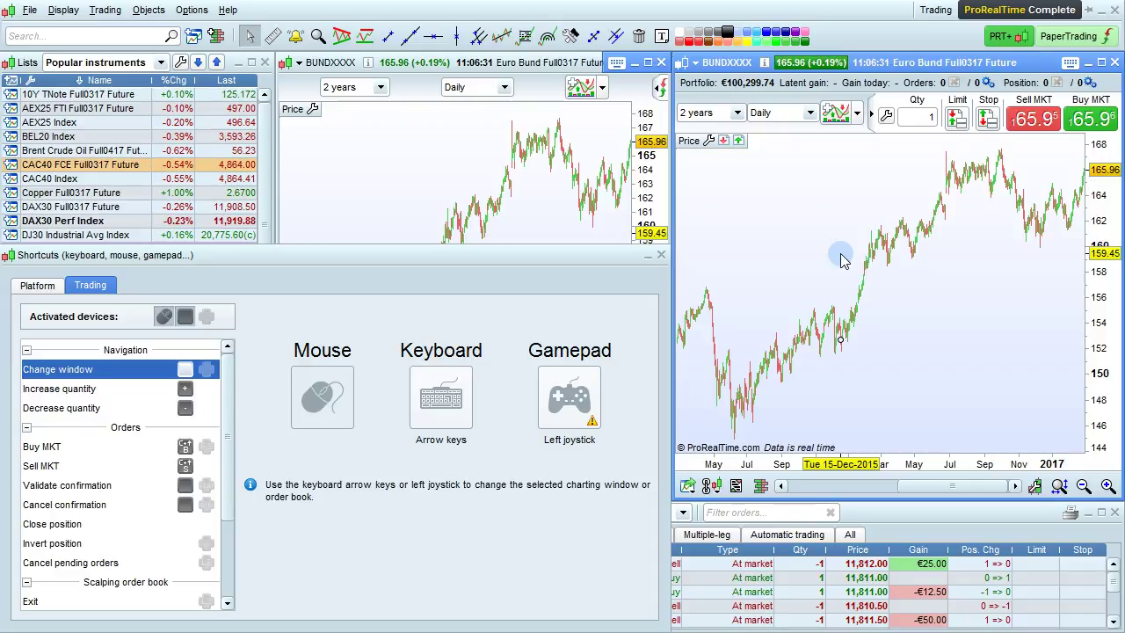
Cycle the active chart window with the Left and Right arrows, then show Increase quantity (+ key)
{"action": "key", "text": "Left"}
{"action": "key", "text": "Right"}
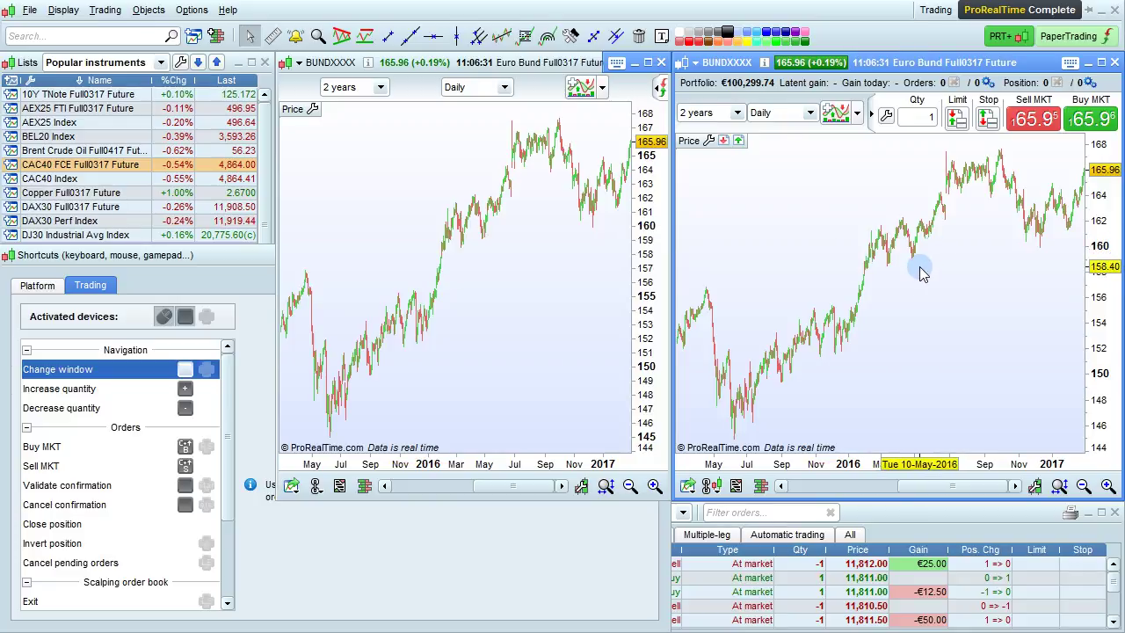
{"action": "left_click", "coordinate": [606, 523]}
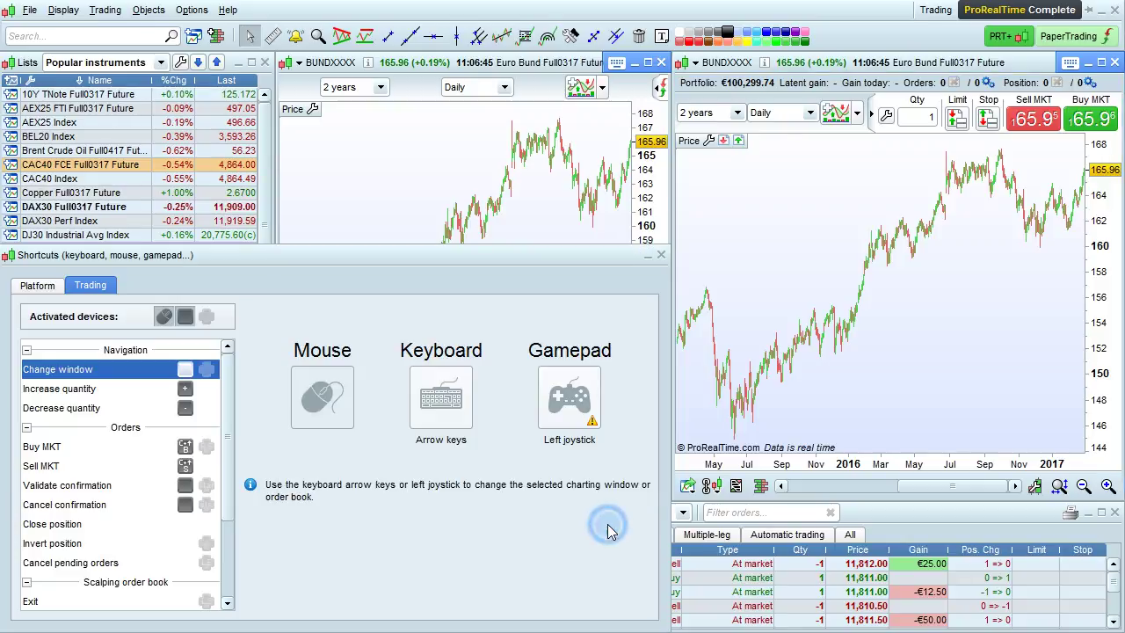
{"action": "left_click", "coordinate": [100, 388]}
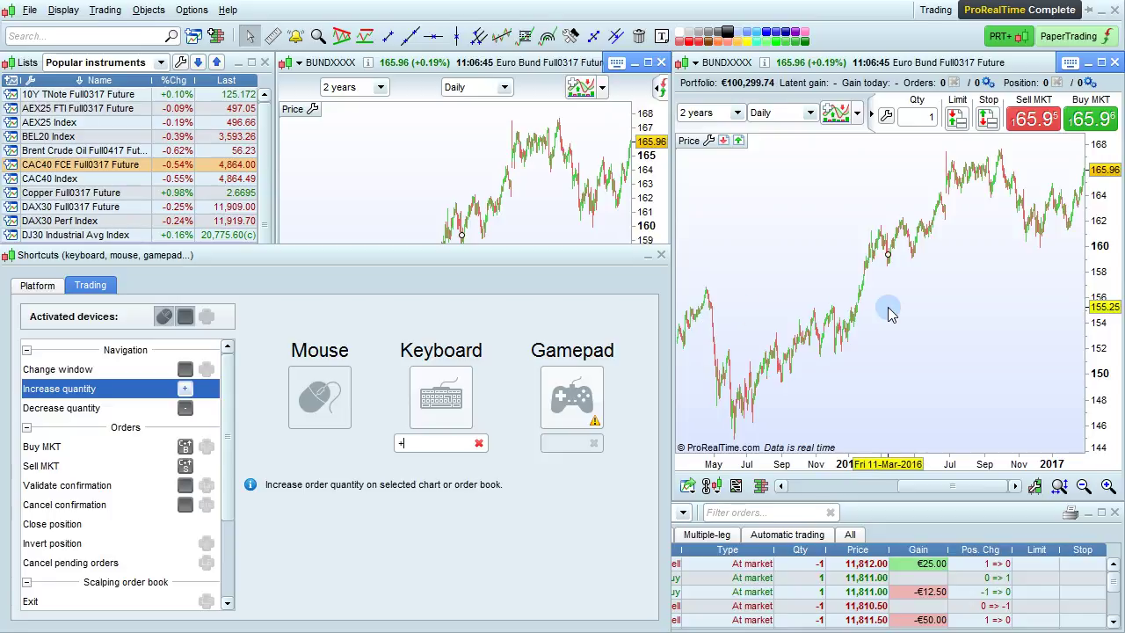
{"action": "left_click", "coordinate": [917, 158]}
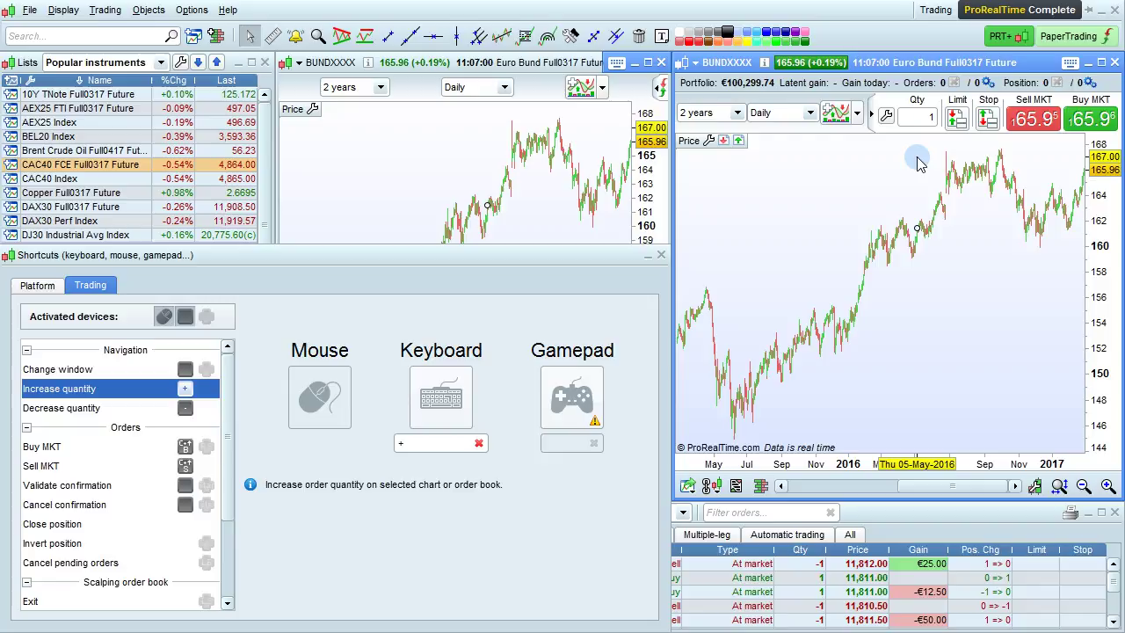
{"action": "key", "text": "plus"}
{"action": "key", "text": "minus"}
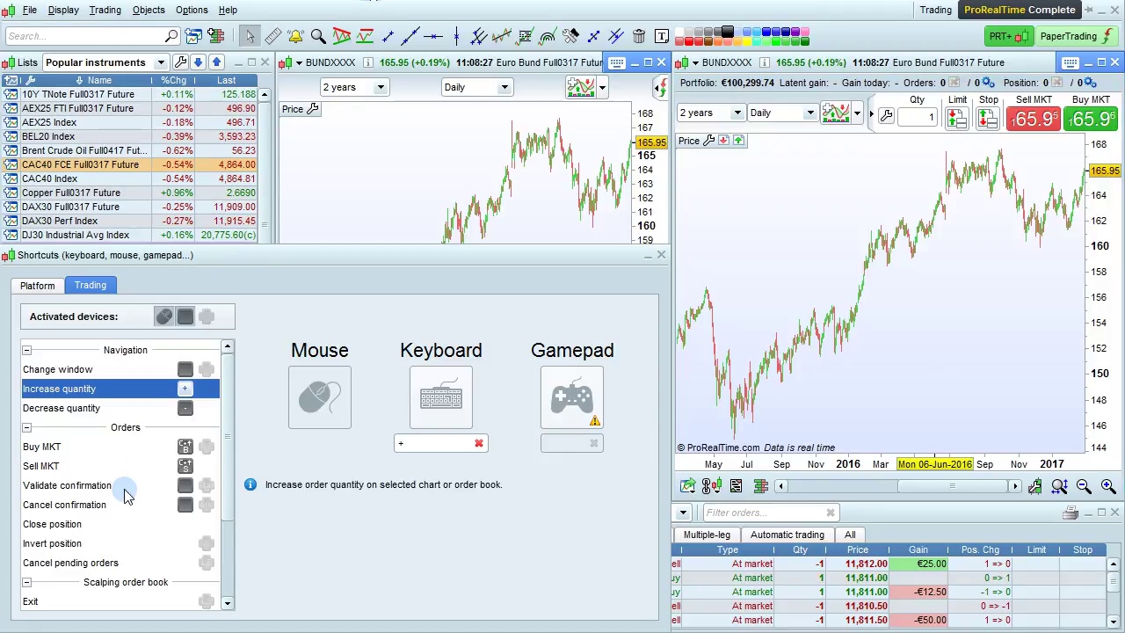
{"action": "left_click", "coordinate": [112, 452]}
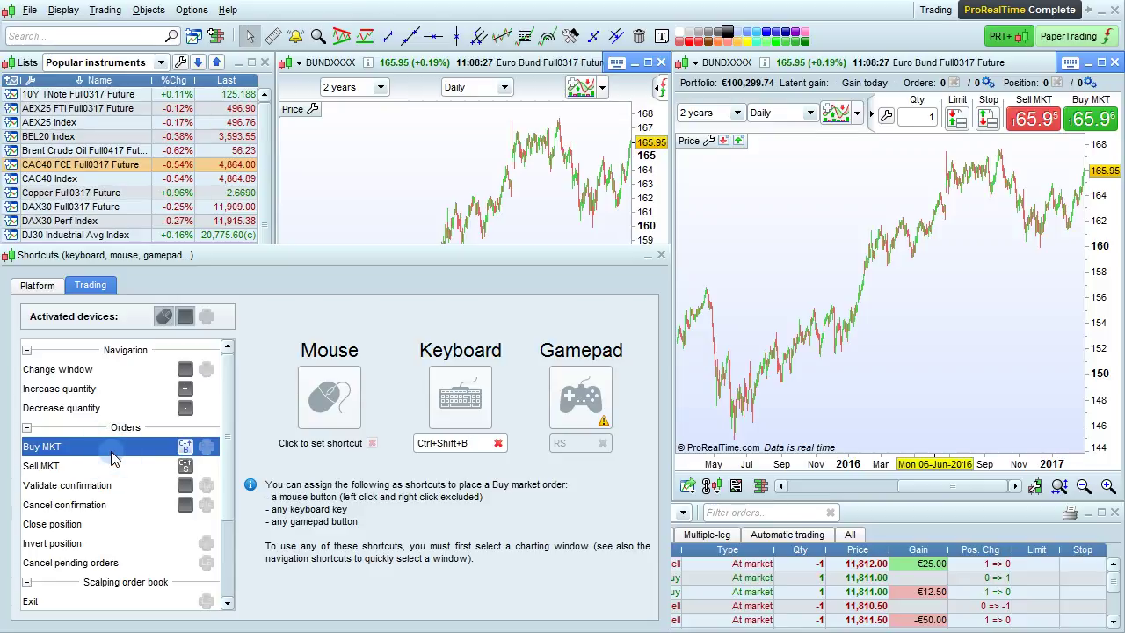
{"action": "left_click", "coordinate": [104, 466]}
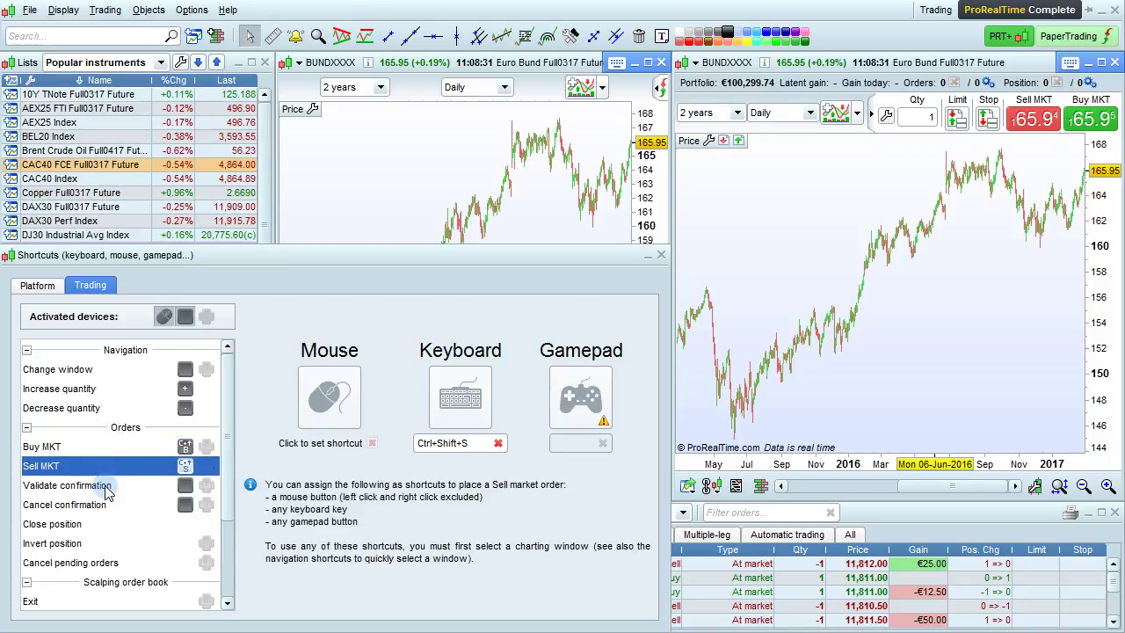
{"action": "left_click", "coordinate": [105, 495]}
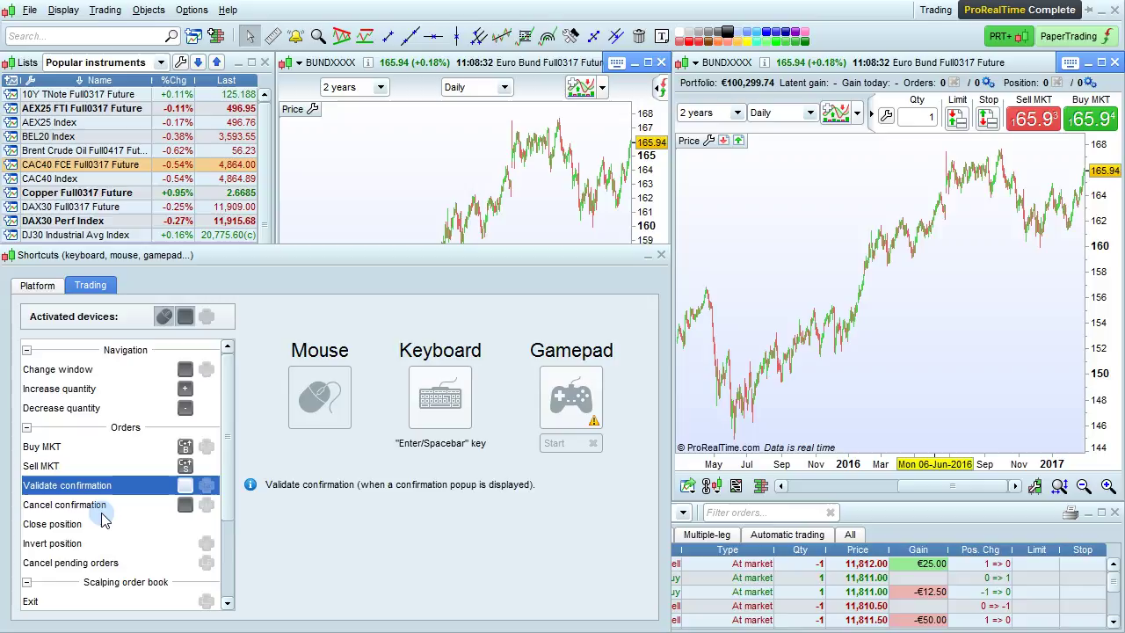
{"action": "left_click", "coordinate": [101, 512]}
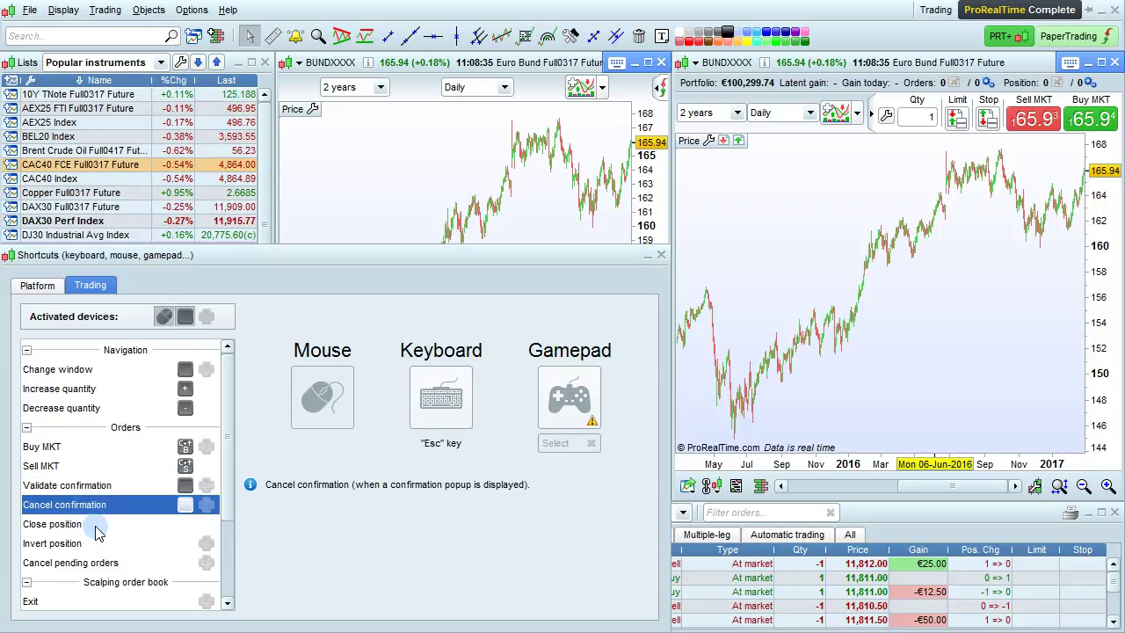
{"action": "left_click", "coordinate": [96, 527]}
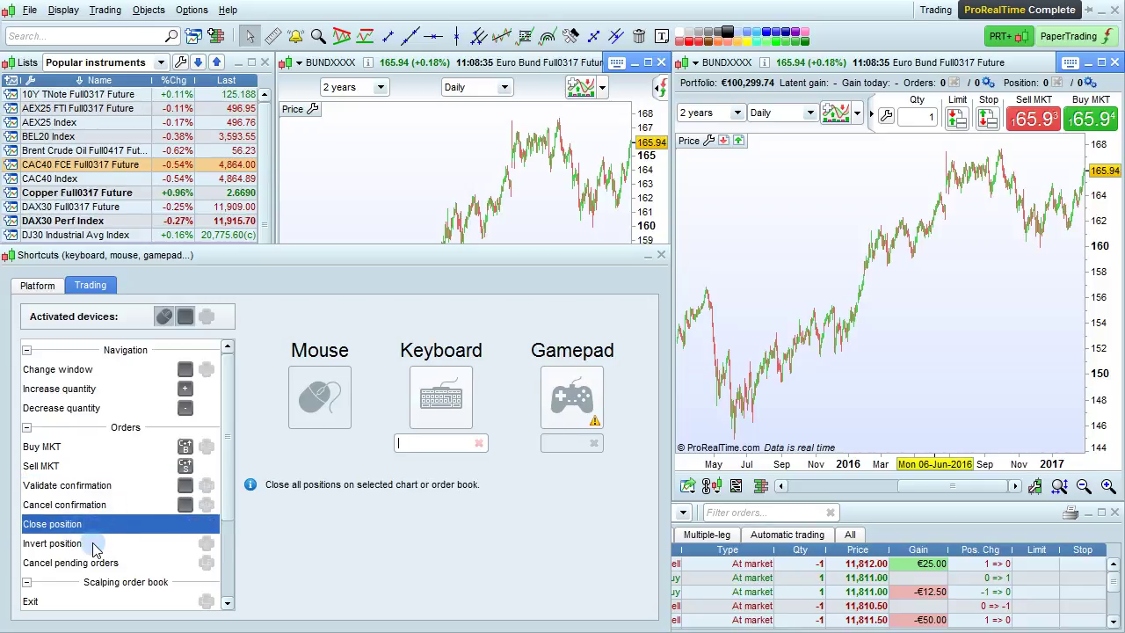
{"action": "left_click", "coordinate": [95, 545]}
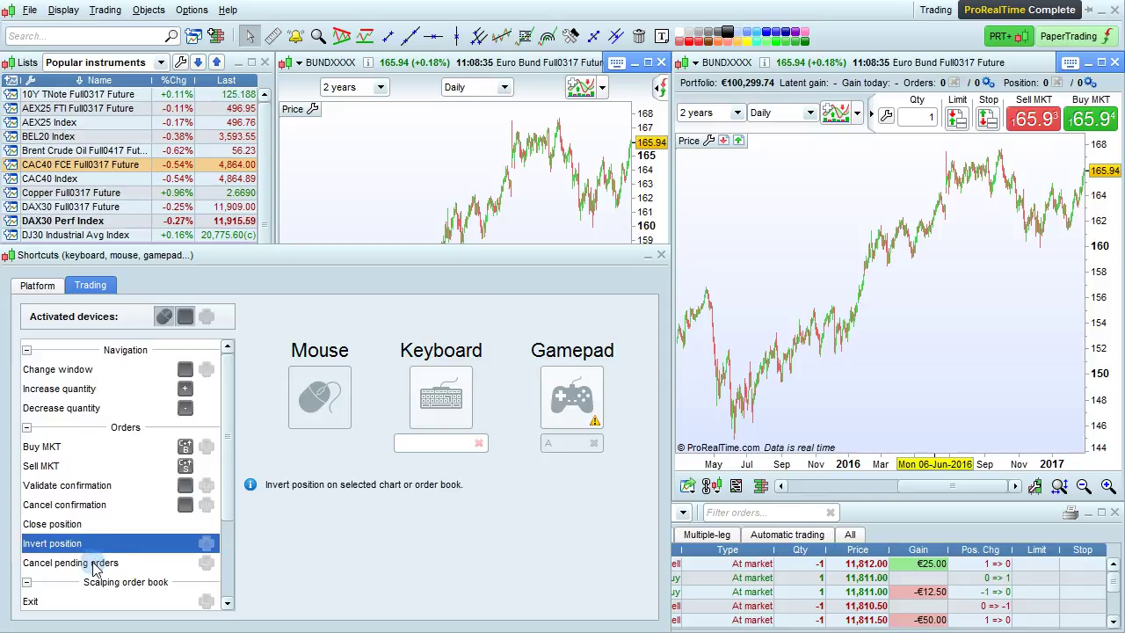
{"action": "left_click", "coordinate": [95, 565]}
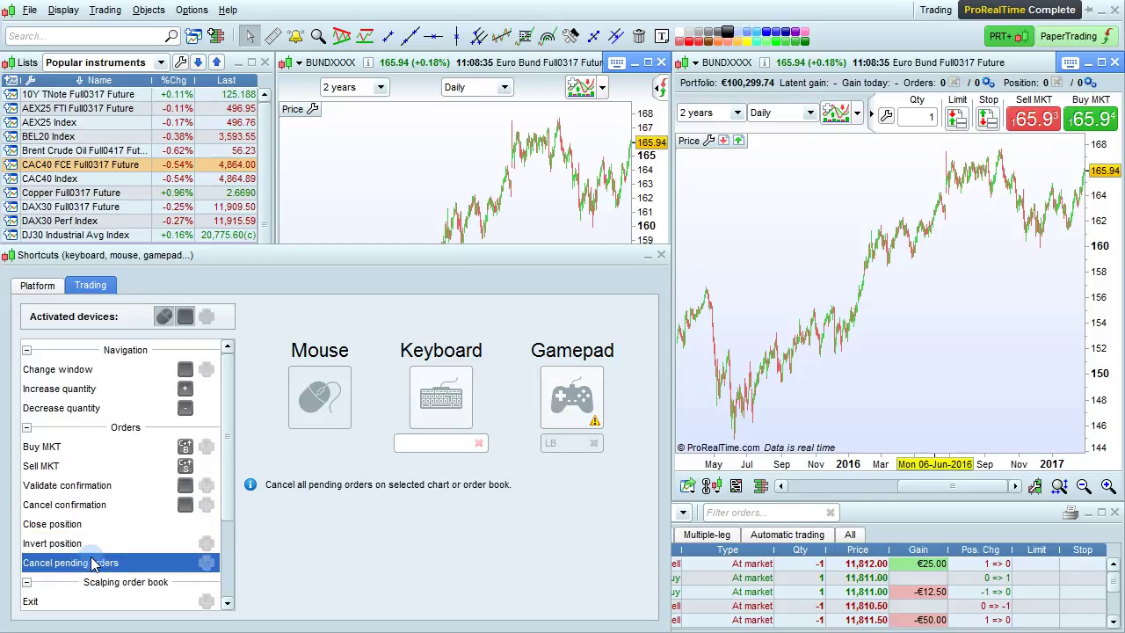
{"action": "left_click", "coordinate": [101, 456]}
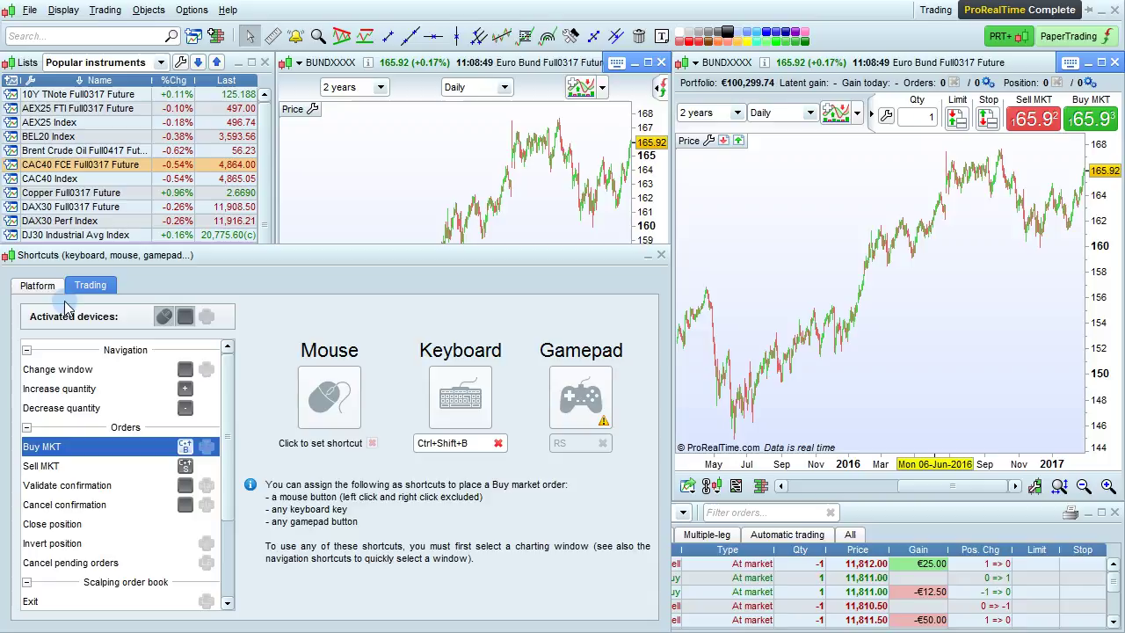
Buy one Euro Bund contract at market with Ctrl+Shift+B on the right chart, then close the position
{"action": "left_click", "coordinate": [38, 285]}
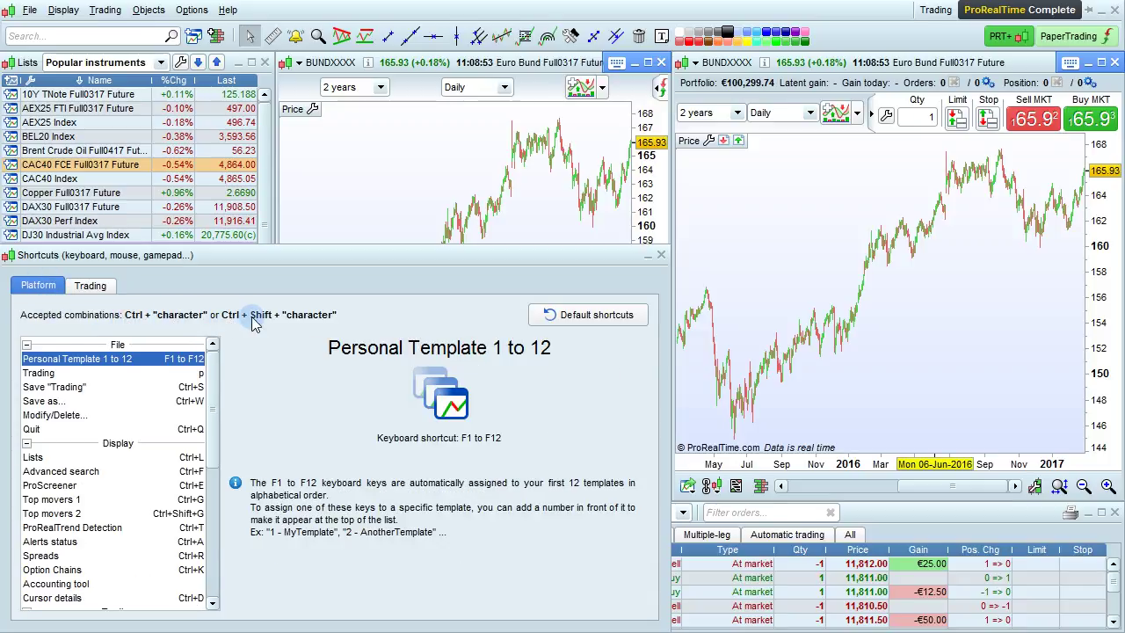
{"action": "left_click", "coordinate": [92, 285]}
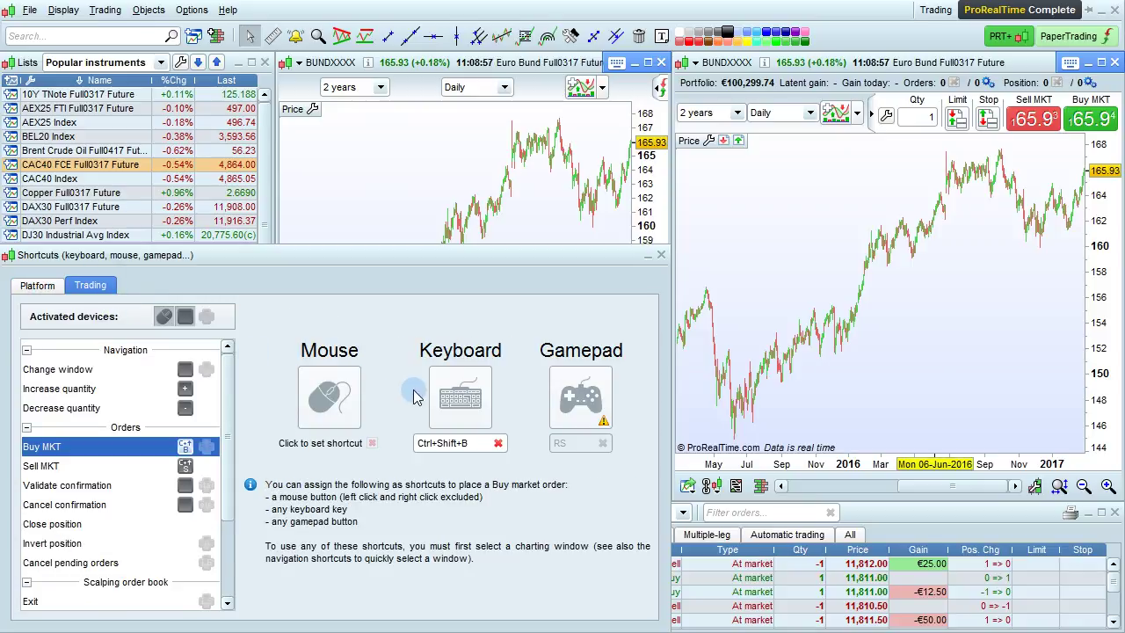
{"action": "left_click", "coordinate": [858, 261]}
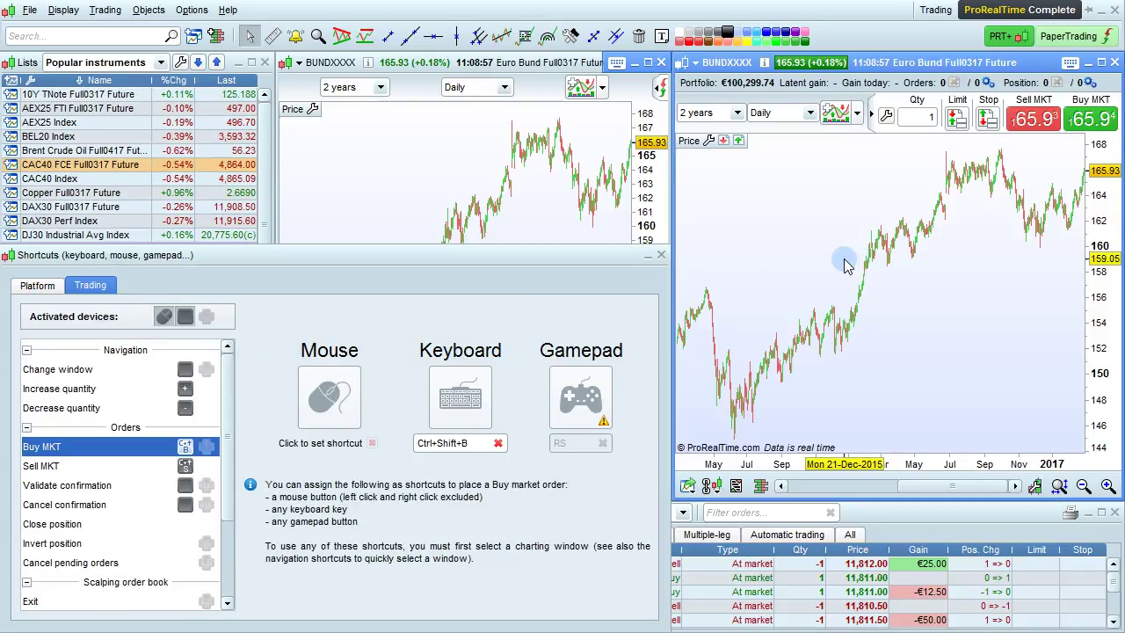
{"action": "key", "text": "ctrl+shift+b"}
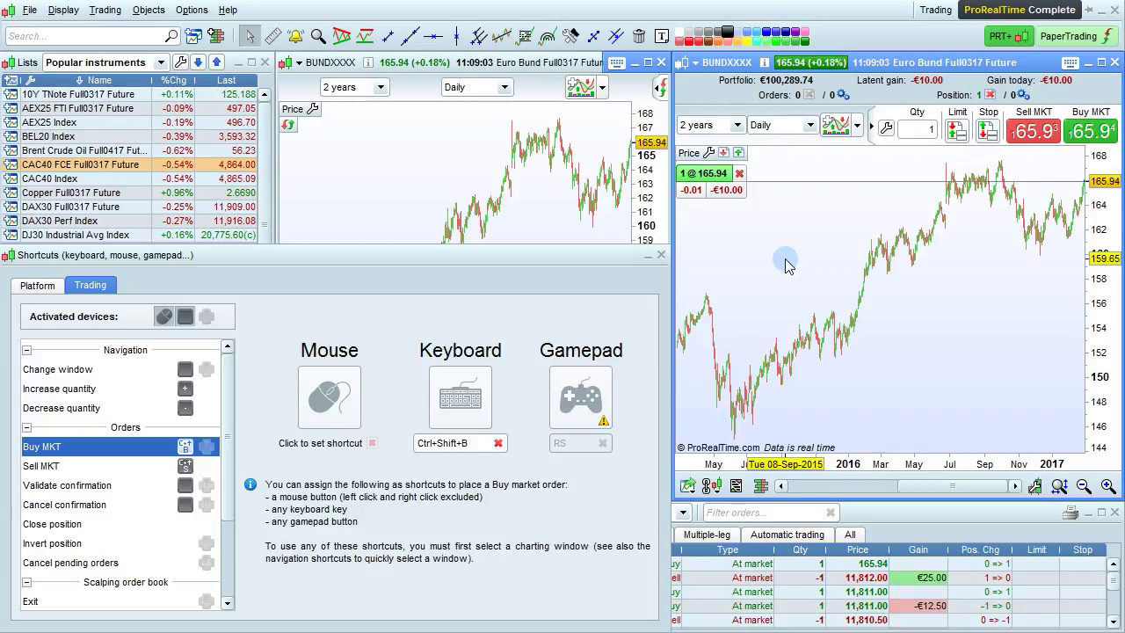
{"action": "left_click", "coordinate": [747, 184]}
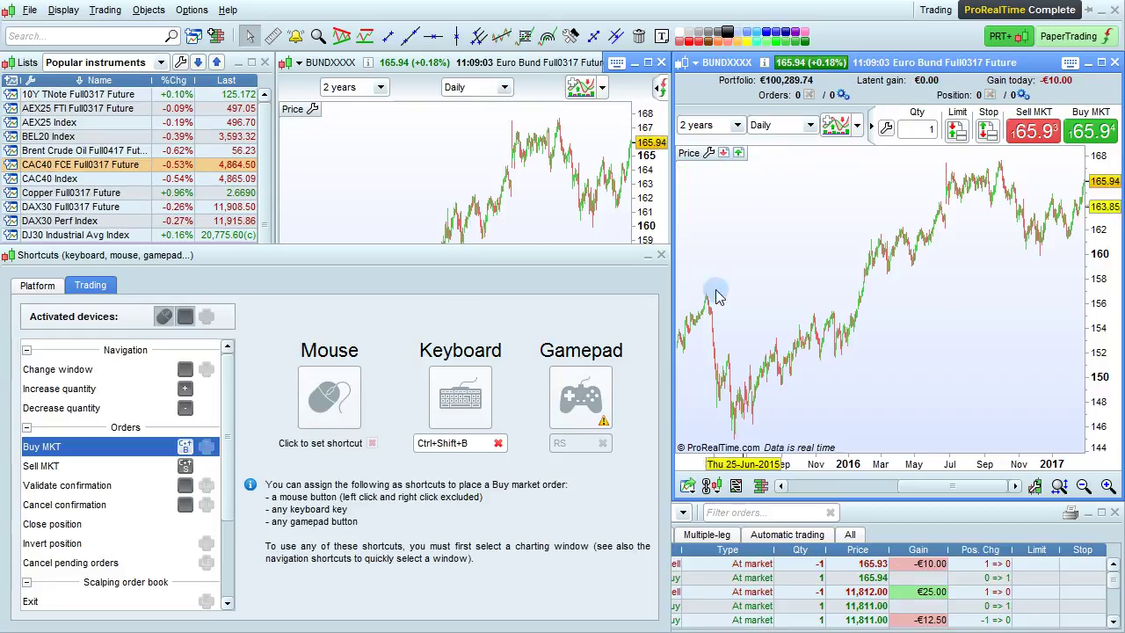
{"action": "scroll", "coordinate": [123, 474], "scroll_direction": "down", "scroll_amount": 2}
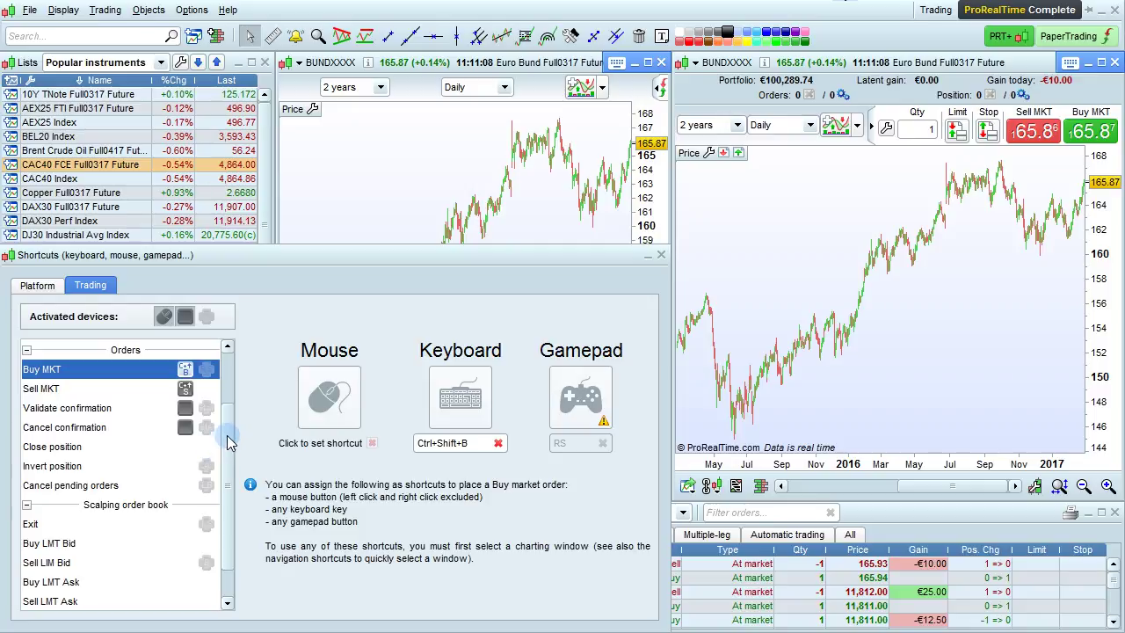
Scroll the Shortcuts list to check the Exit shortcut, then bring the Bund chart forward
{"action": "scroll", "coordinate": [224, 436], "scroll_direction": "down", "scroll_amount": 1}
{"action": "left_click", "coordinate": [93, 484]}
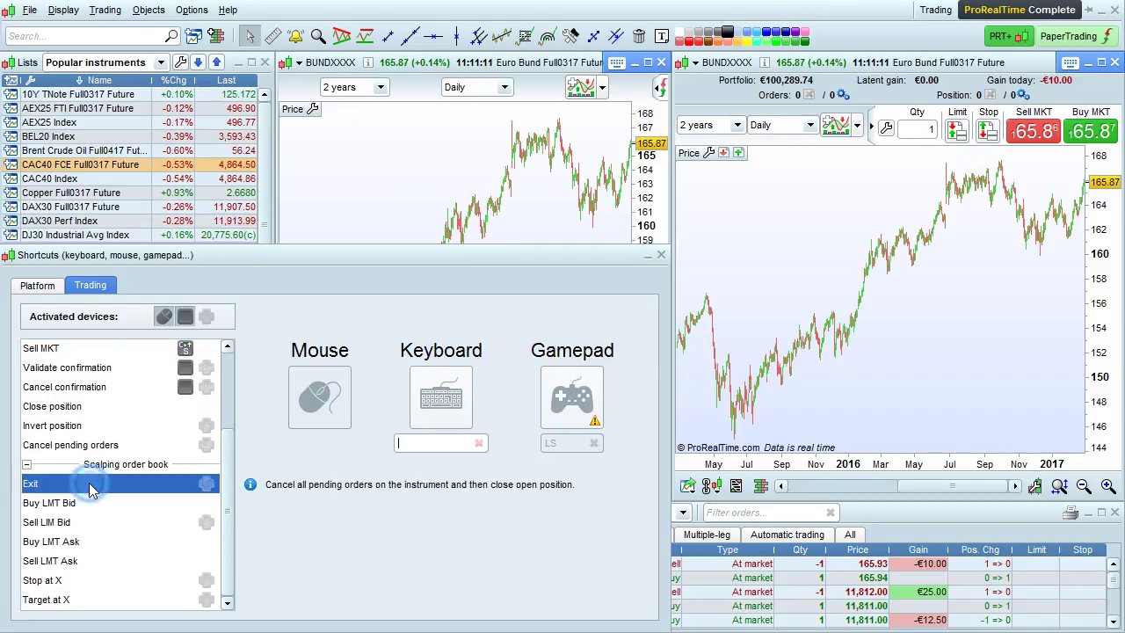
{"action": "left_click", "coordinate": [466, 218]}
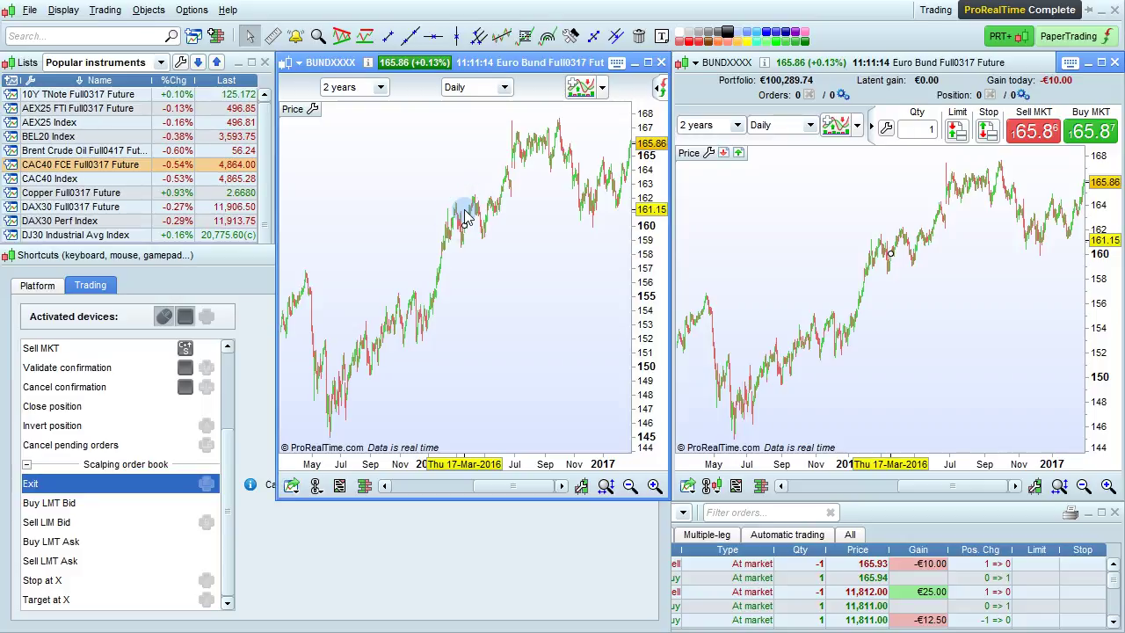
Open a Bund order book, place it over the right chart, and choose the Scalping view
{"action": "left_click", "coordinate": [364, 485]}
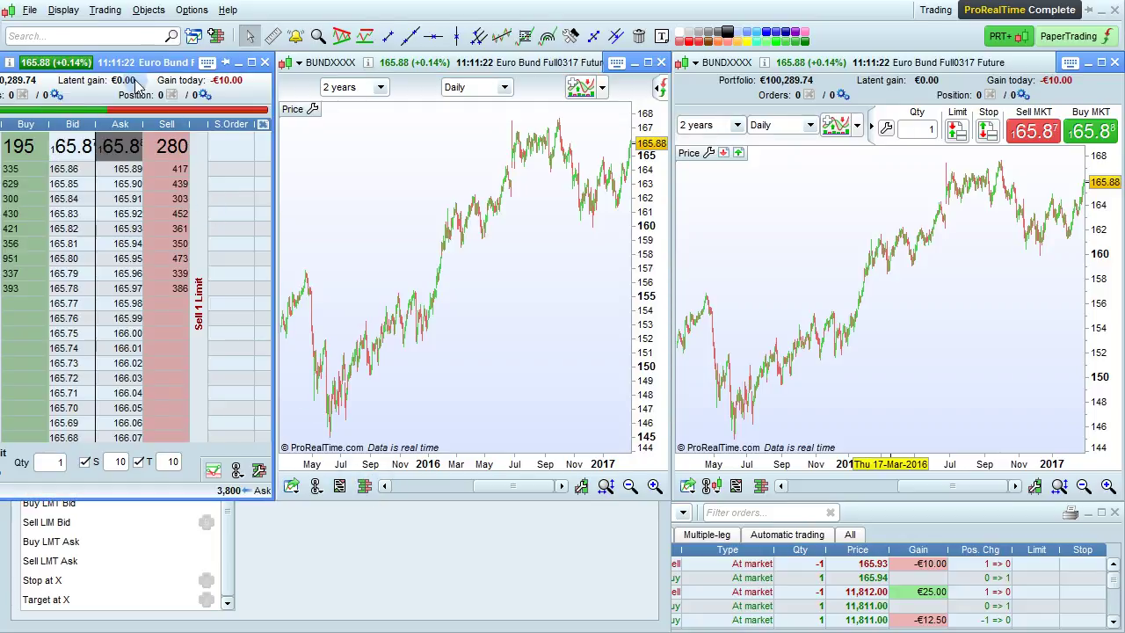
{"action": "left_click_drag", "start_coordinate": [136, 84], "coordinate": [895, 79]}
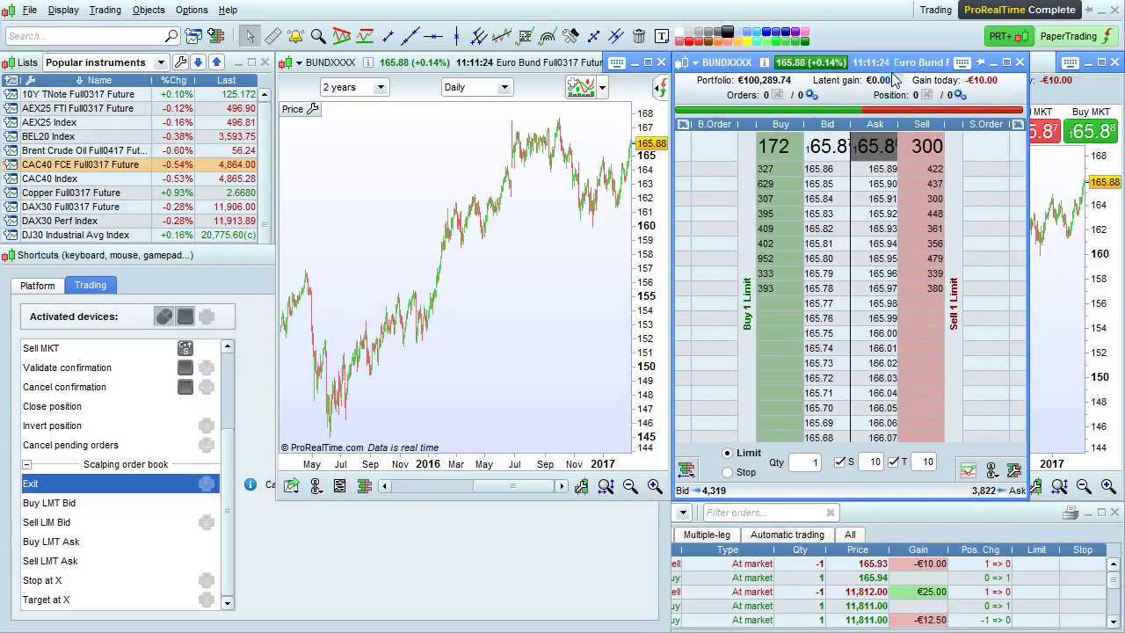
{"action": "left_click", "coordinate": [688, 473]}
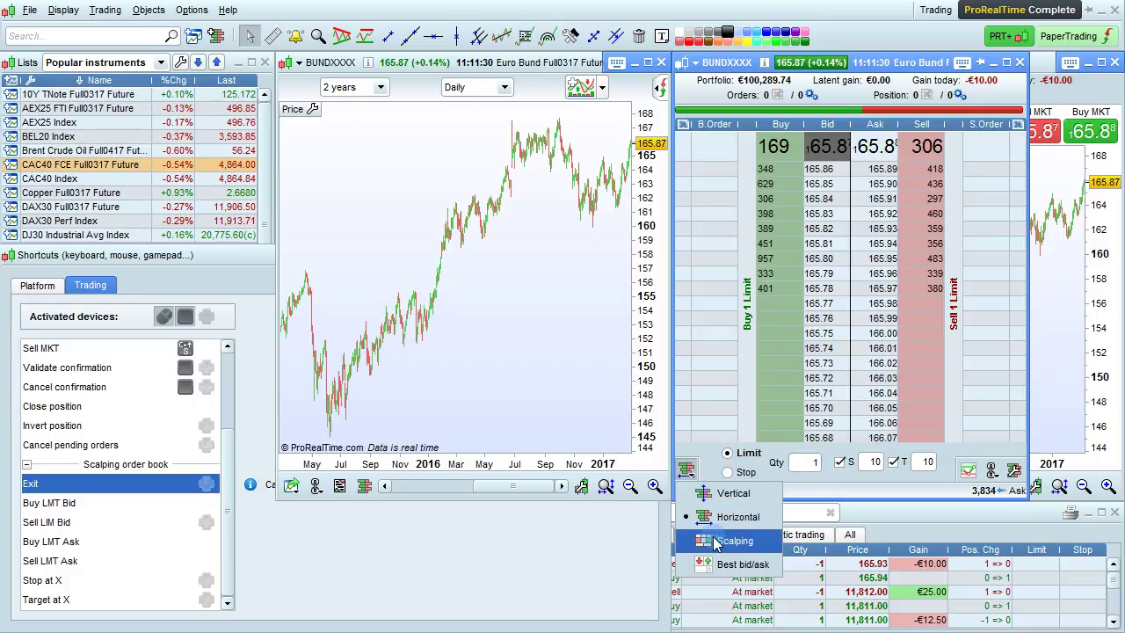
{"action": "left_click", "coordinate": [738, 564]}
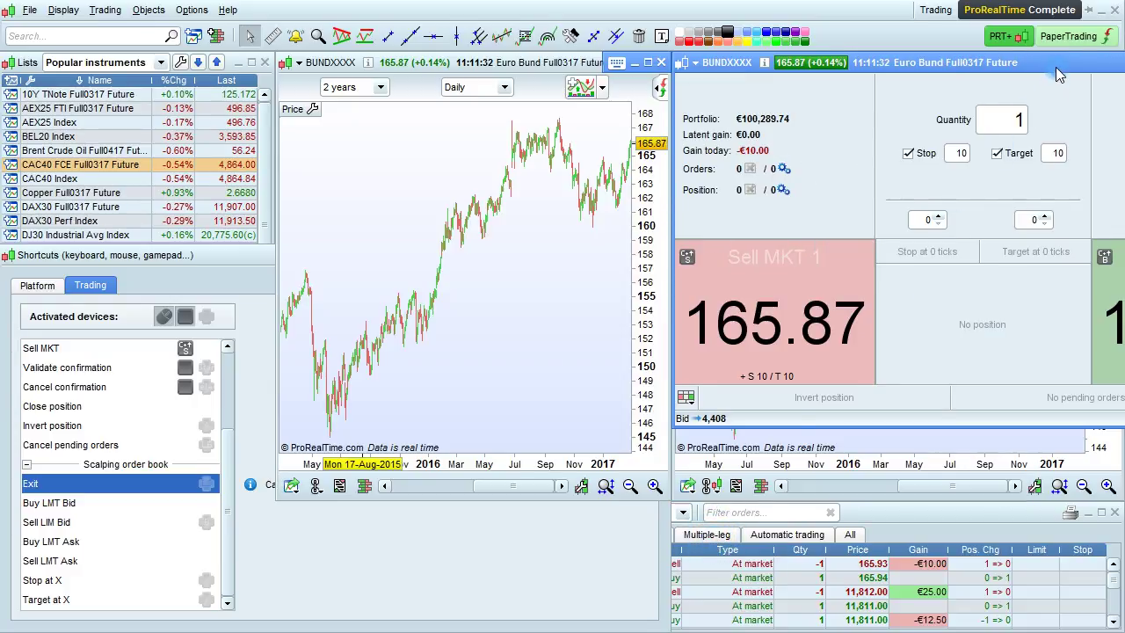
{"action": "left_click_drag", "start_coordinate": [1055, 66], "coordinate": [885, 61]}
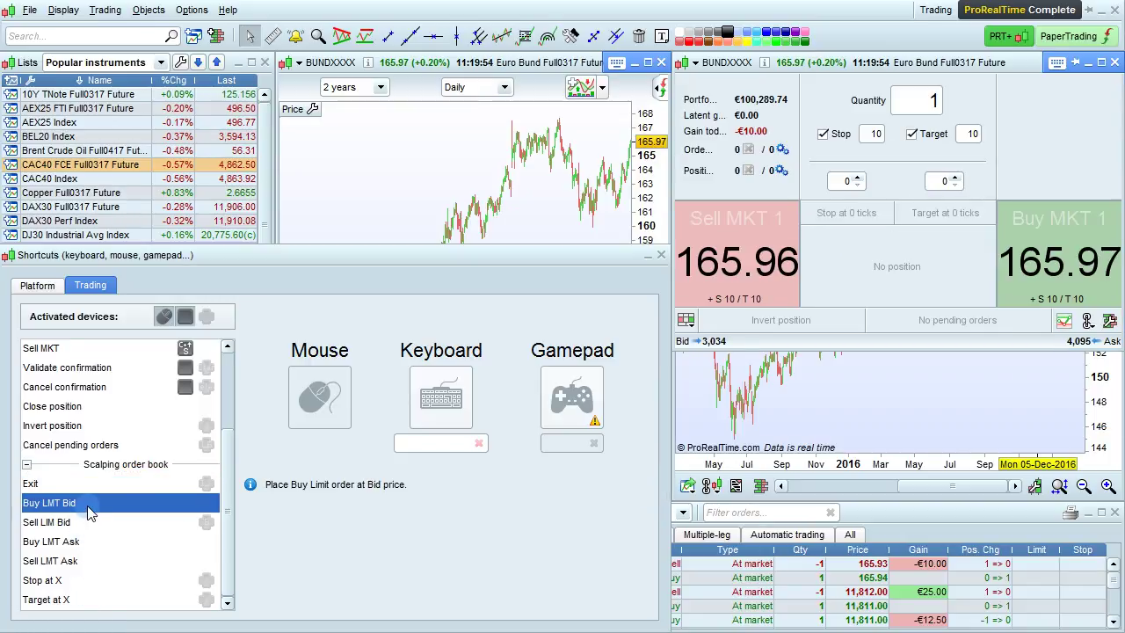
{"action": "left_click", "coordinate": [86, 523]}
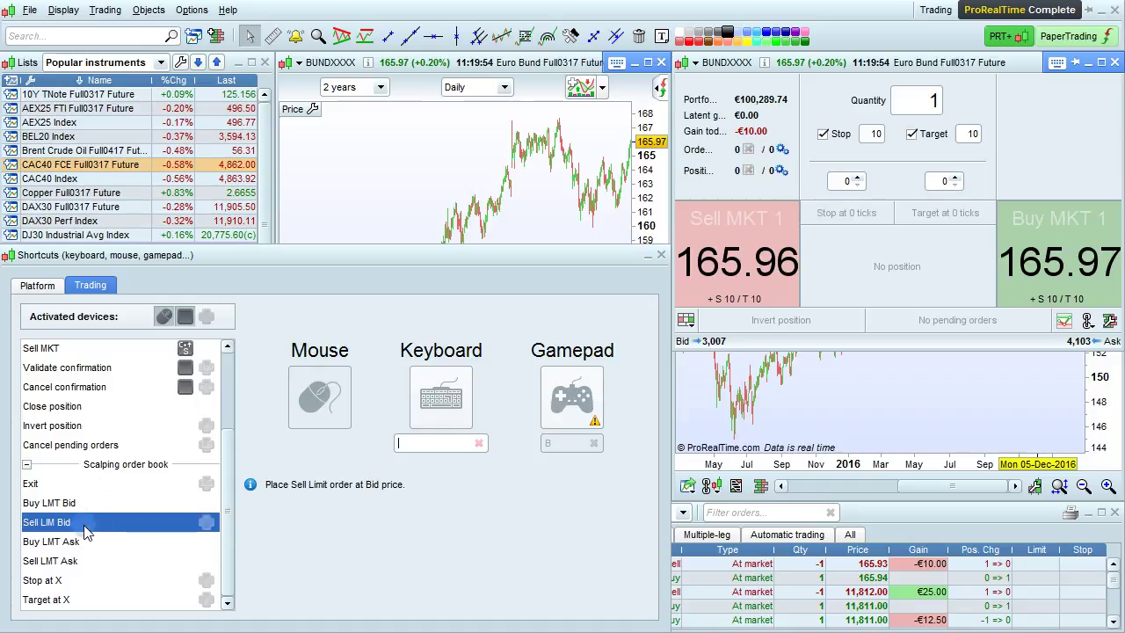
{"action": "left_click", "coordinate": [85, 541]}
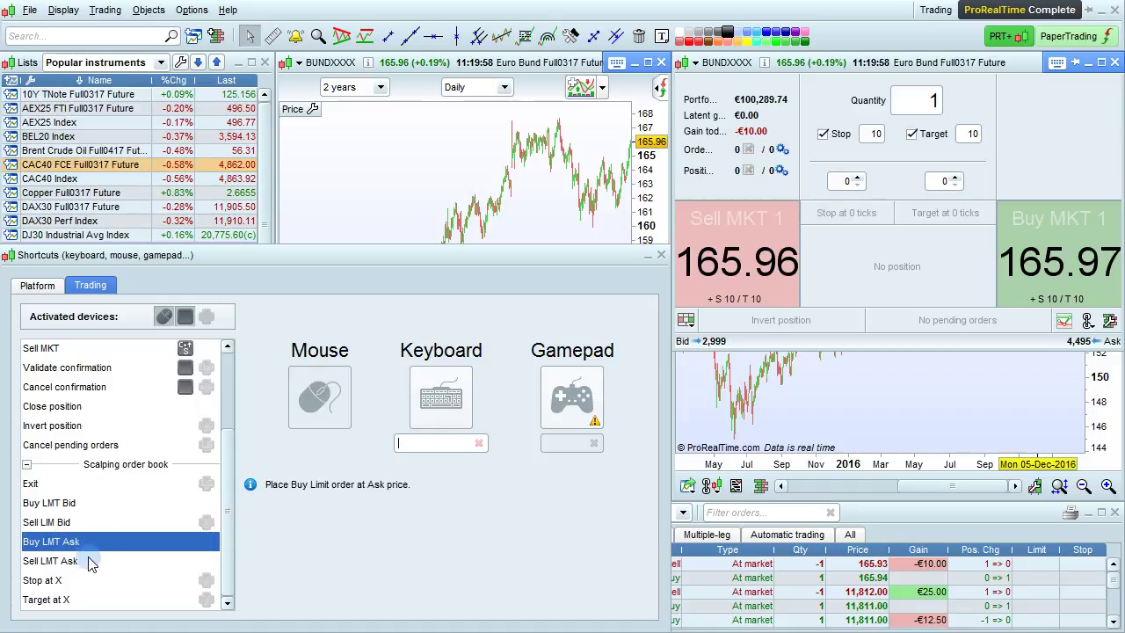
{"action": "left_click", "coordinate": [88, 560]}
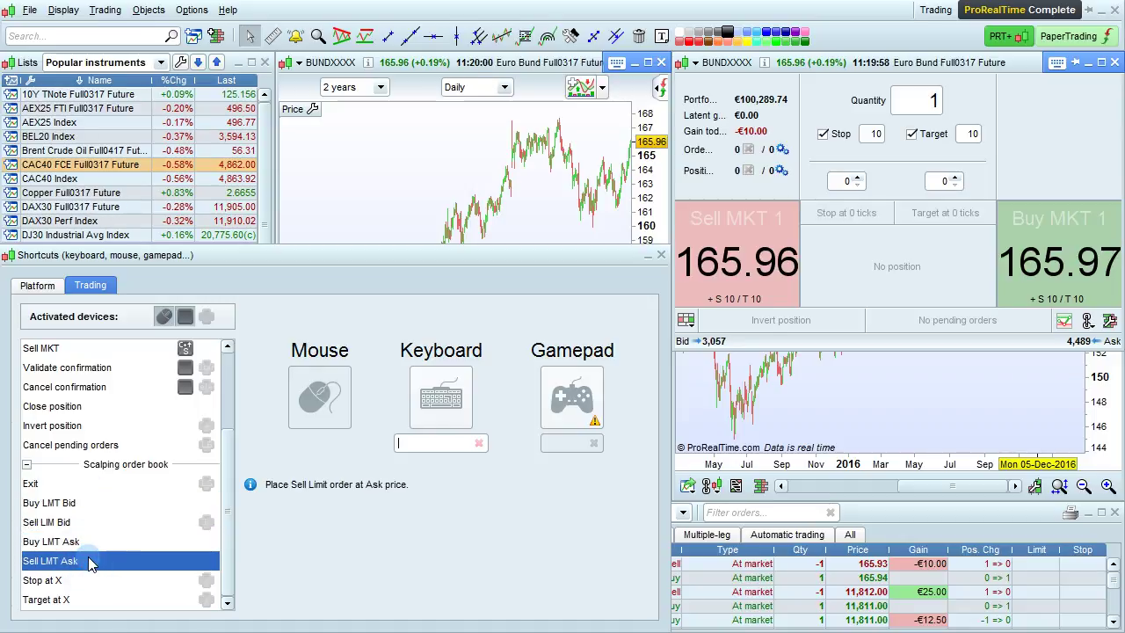
{"action": "left_click", "coordinate": [93, 485]}
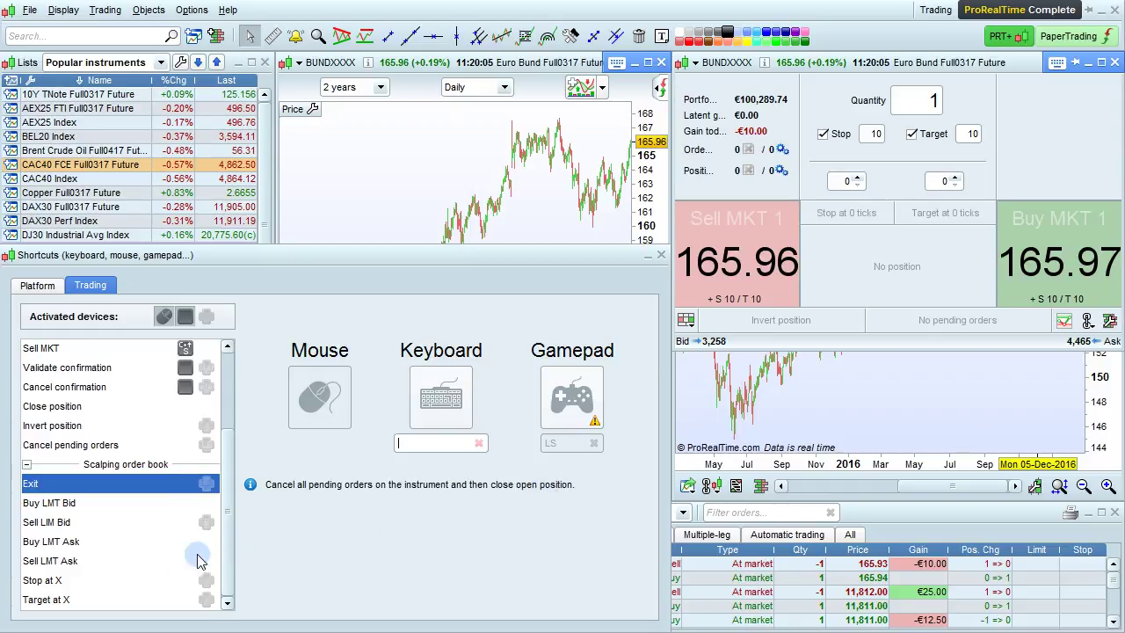
{"action": "left_click", "coordinate": [116, 580]}
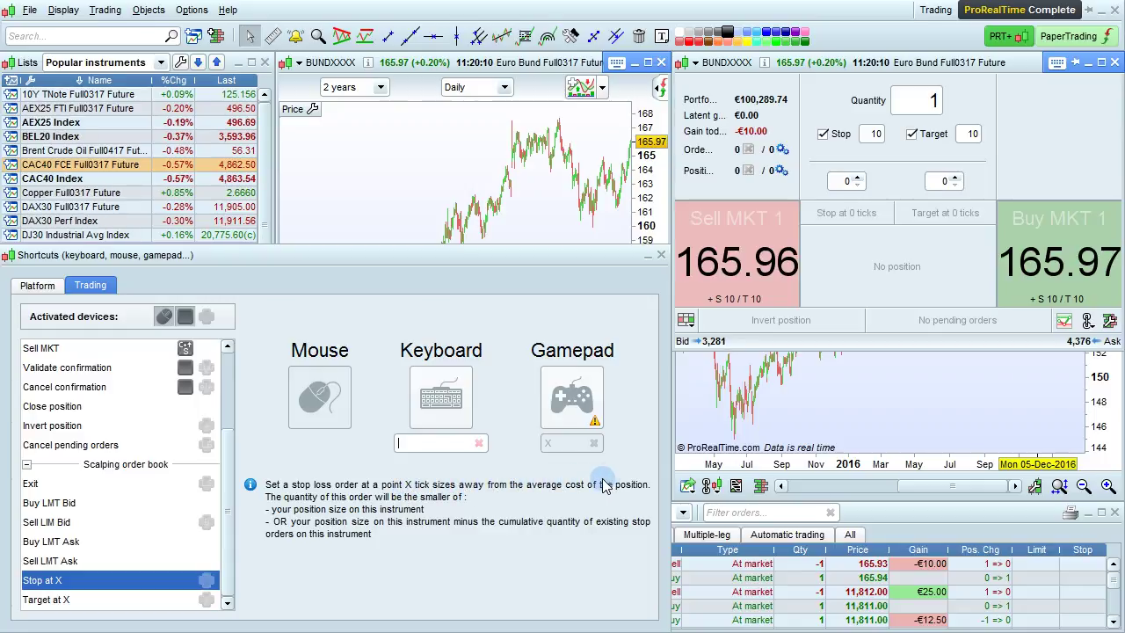
Step the Euro Bund stop spin box up to 3 ticks and the target spin box to 3 ticks
{"action": "left_click", "coordinate": [856, 178]}
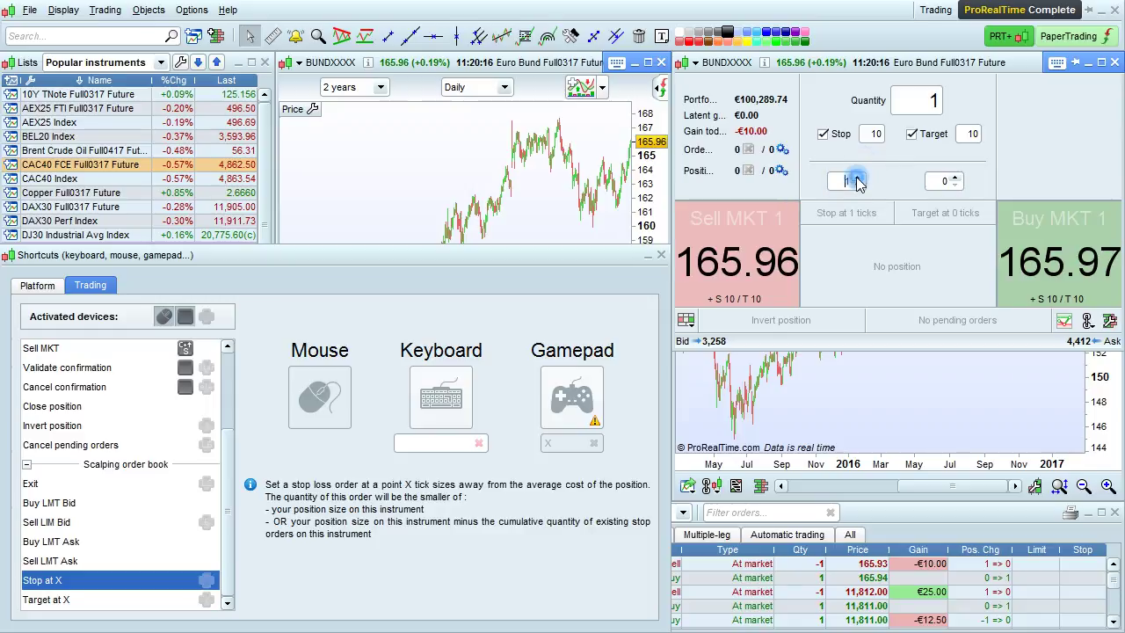
{"action": "left_click", "coordinate": [857, 178]}
{"action": "left_click", "coordinate": [857, 178]}
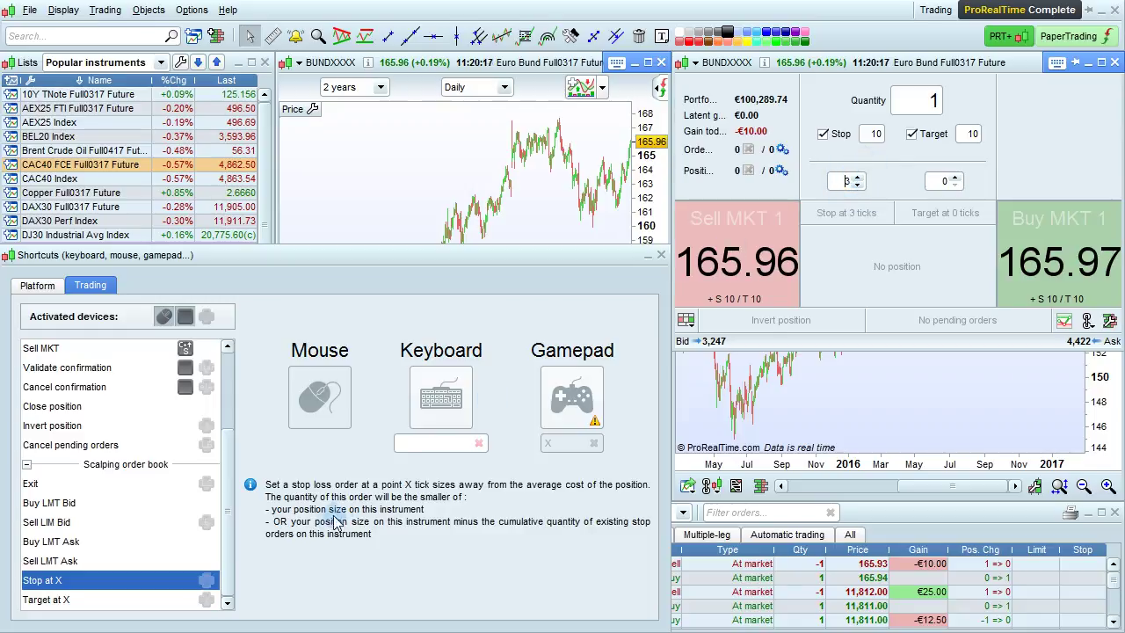
{"action": "left_click", "coordinate": [954, 177]}
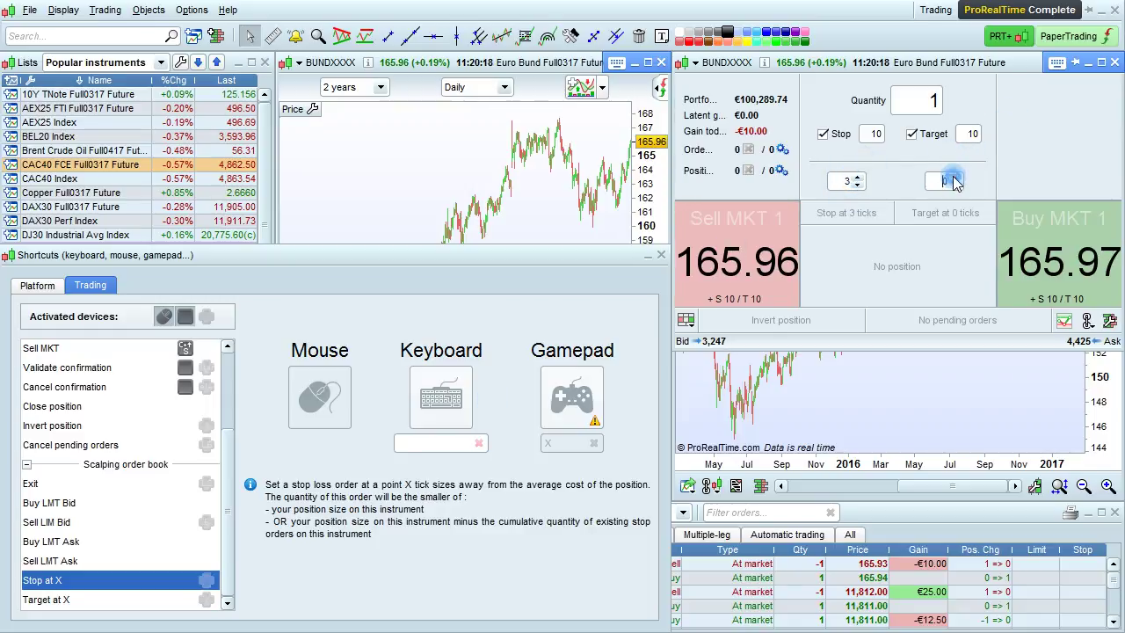
{"action": "left_click", "coordinate": [954, 178]}
{"action": "left_click", "coordinate": [954, 178]}
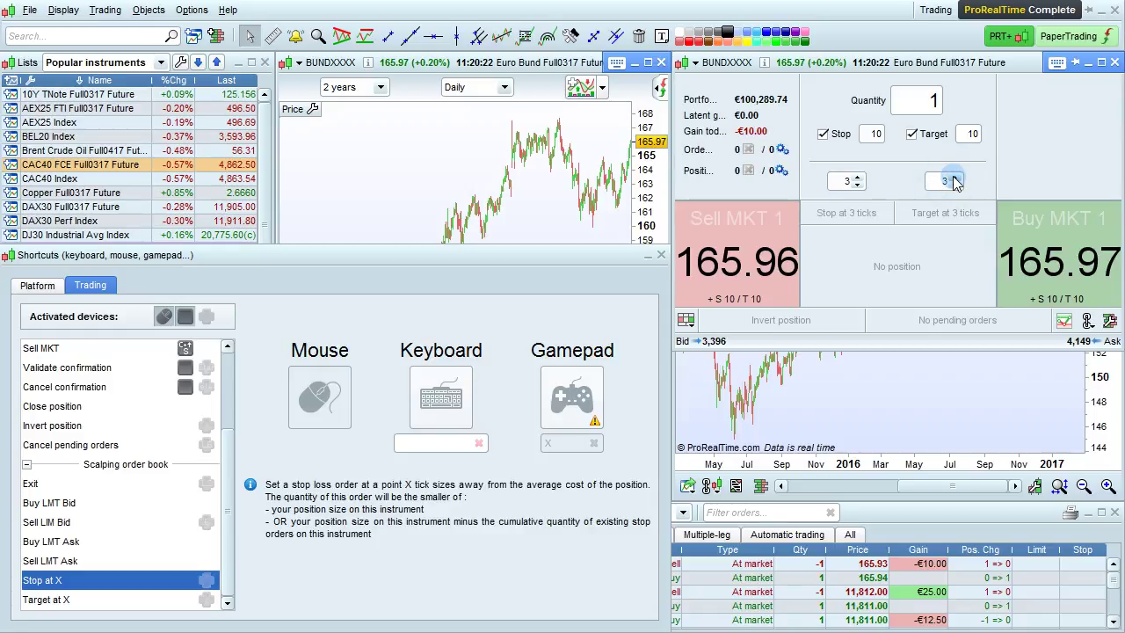